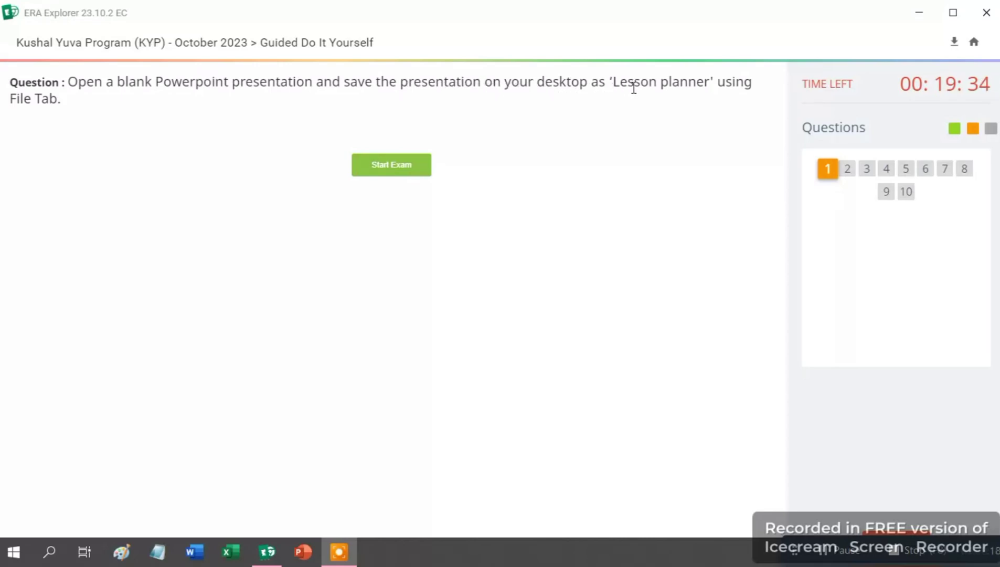
Start the exam, then find 'powerpoint' in Windows search and launch PowerPoint
left_click(387, 168)
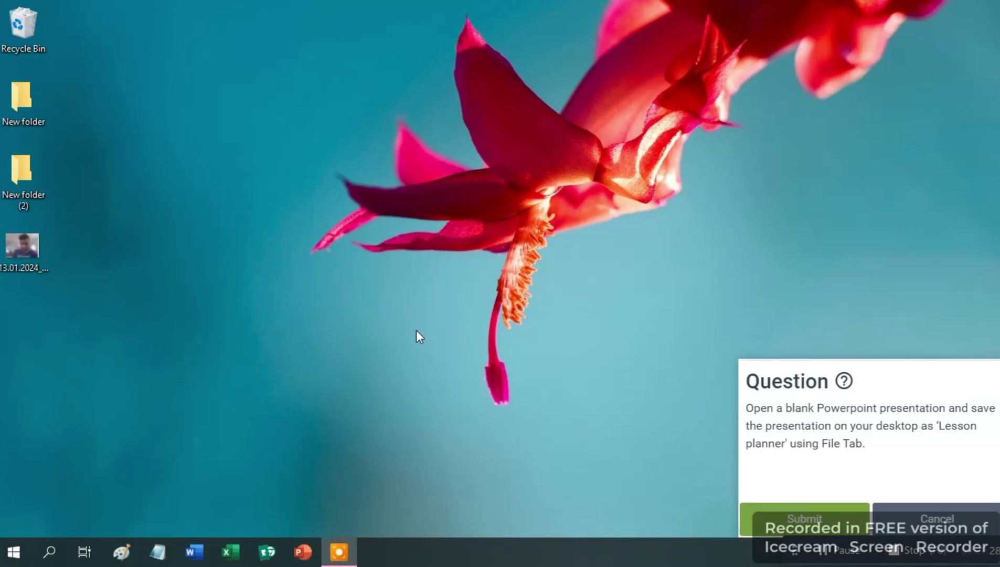
left_click(51, 555)
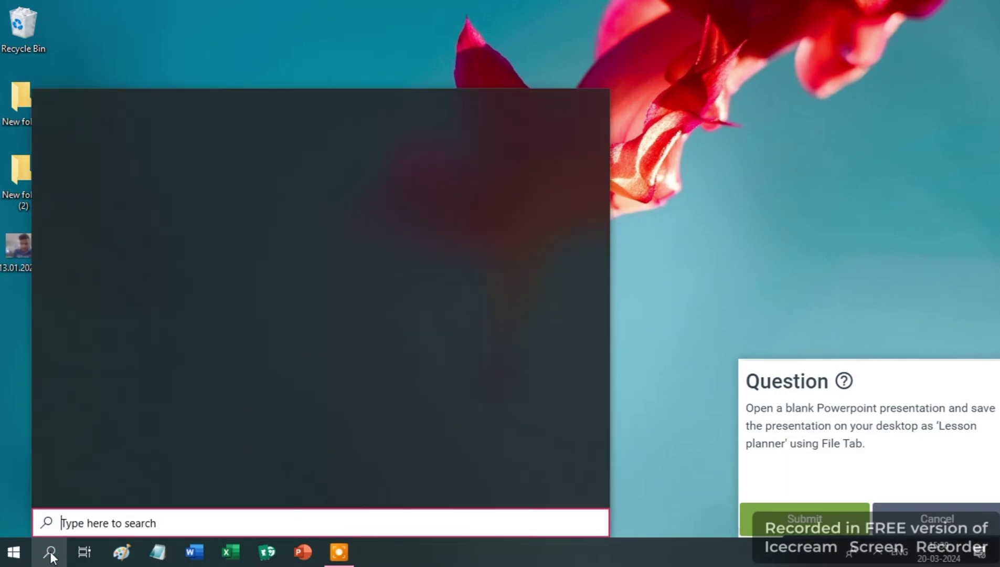
type("power")
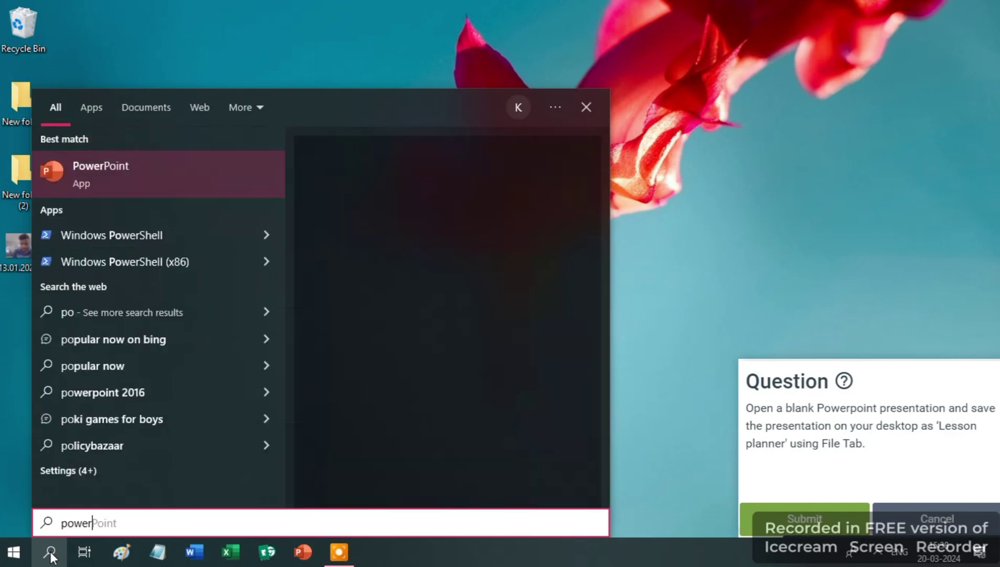
type("p")
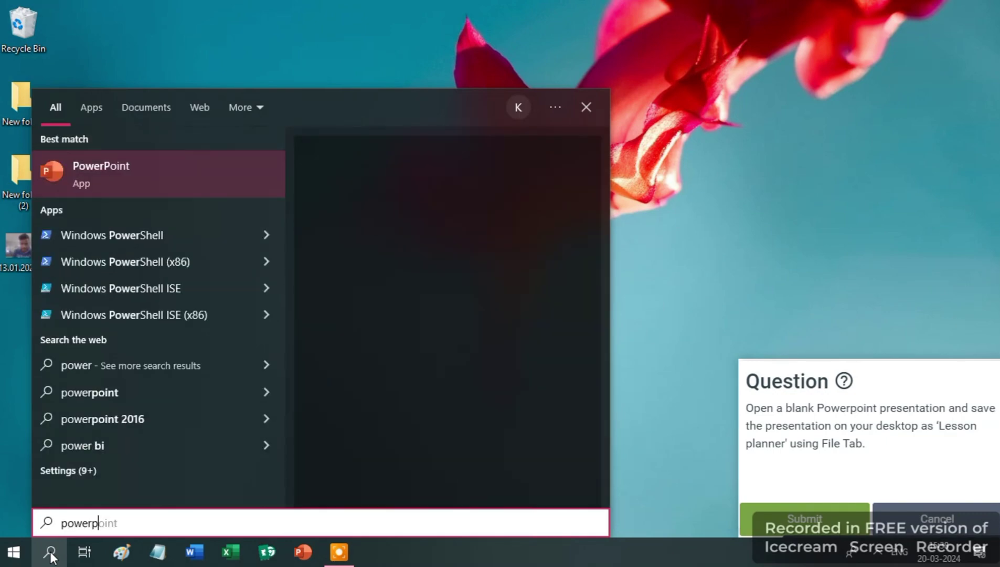
type("oint")
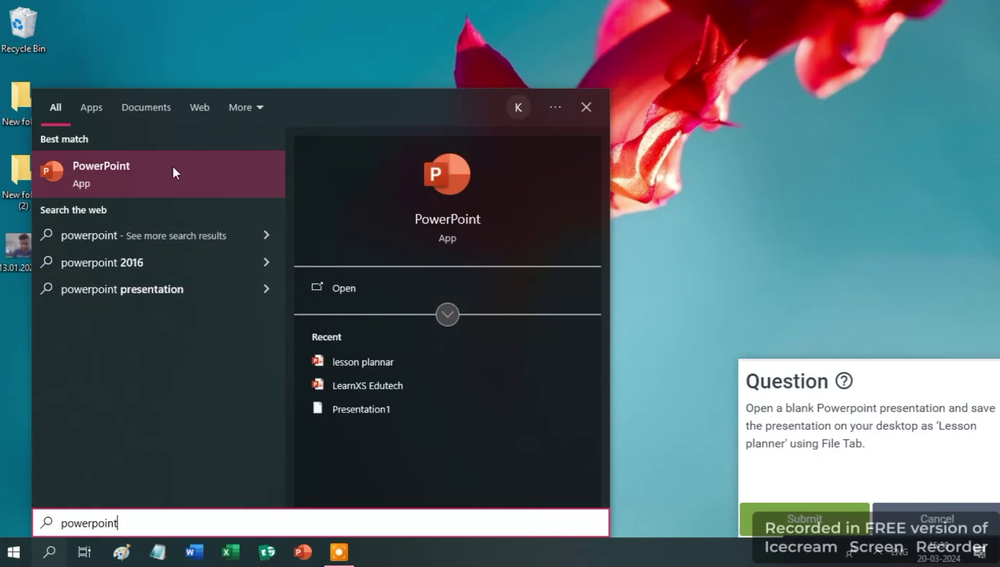
left_click(128, 166)
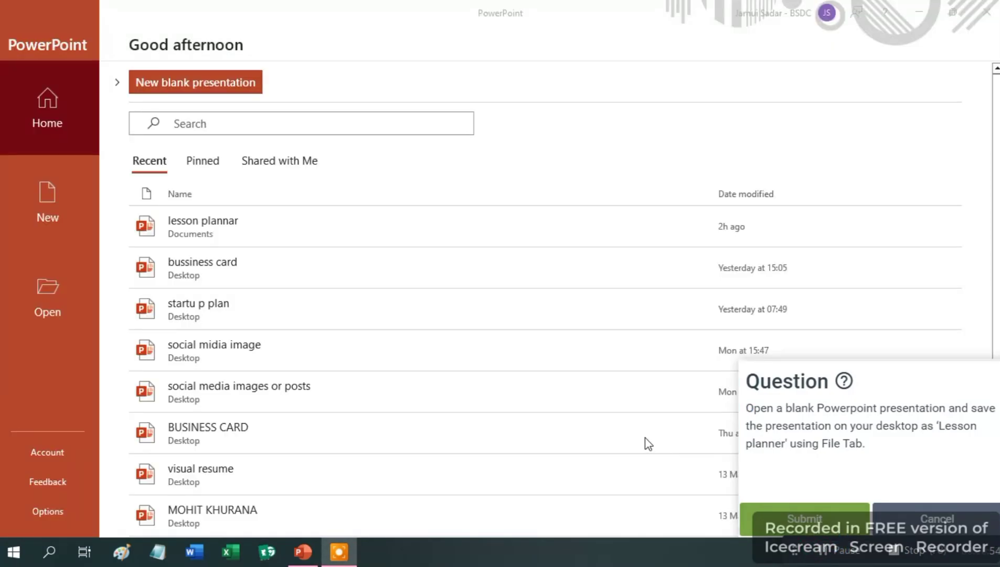
Create a new Blank Presentation from the start screen's New page
left_click(42, 209)
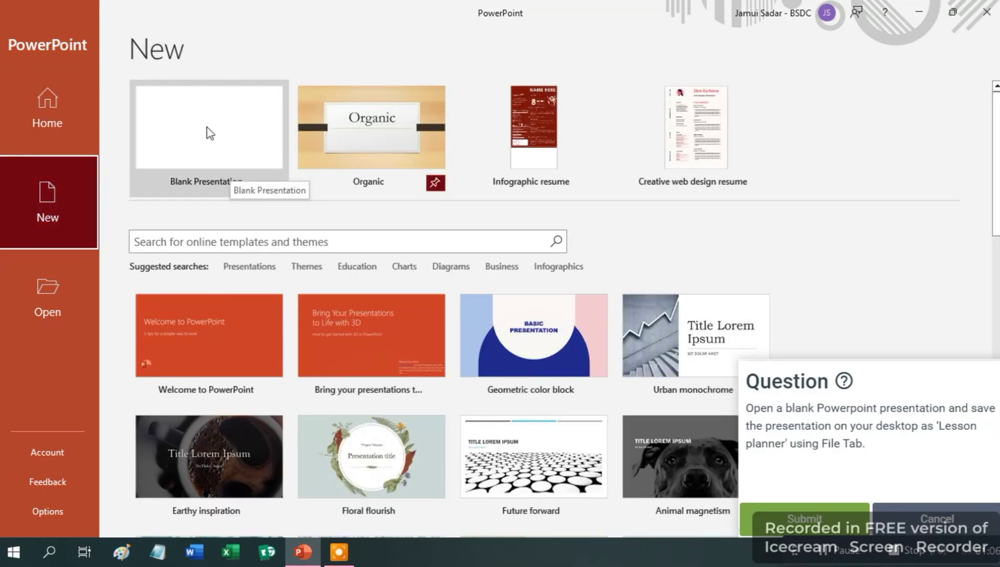
left_click(210, 133)
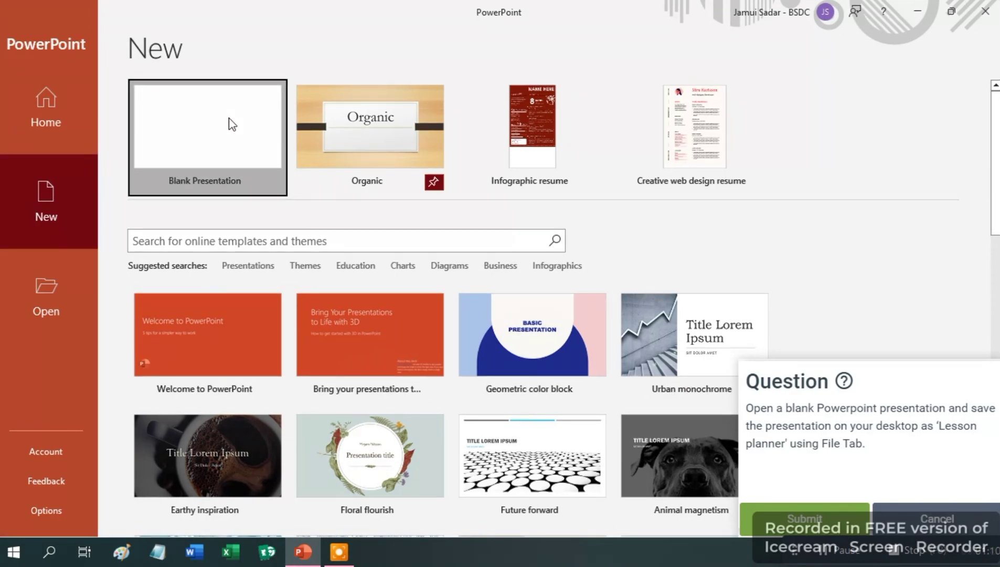
left_click(231, 124)
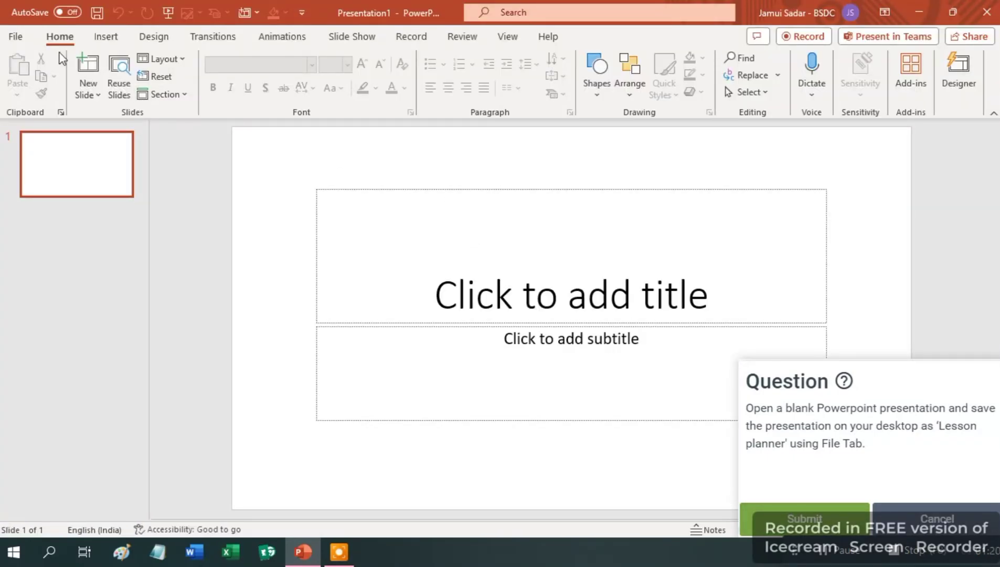
Open the Save As browse dialog from the File menu
left_click(19, 36)
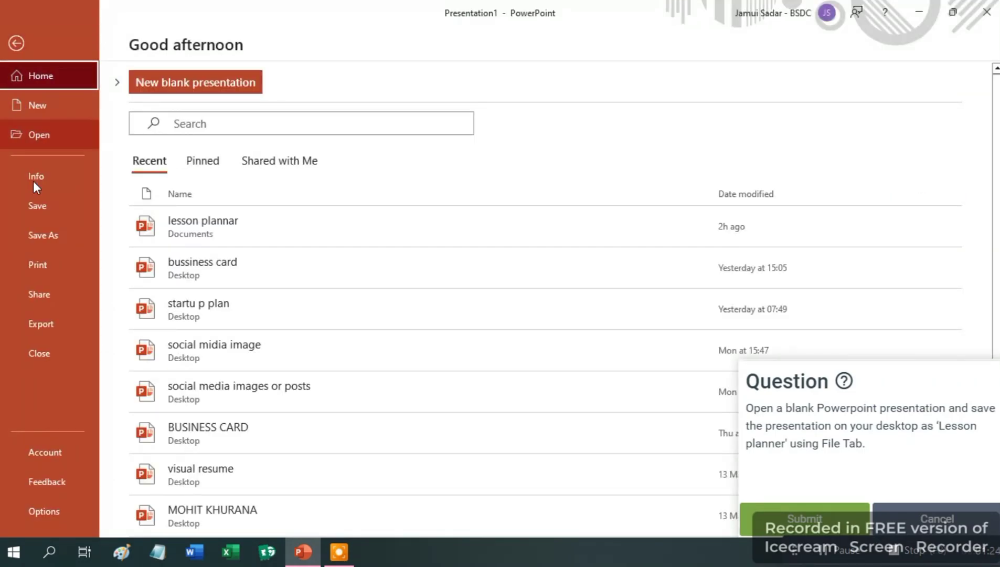
left_click(40, 236)
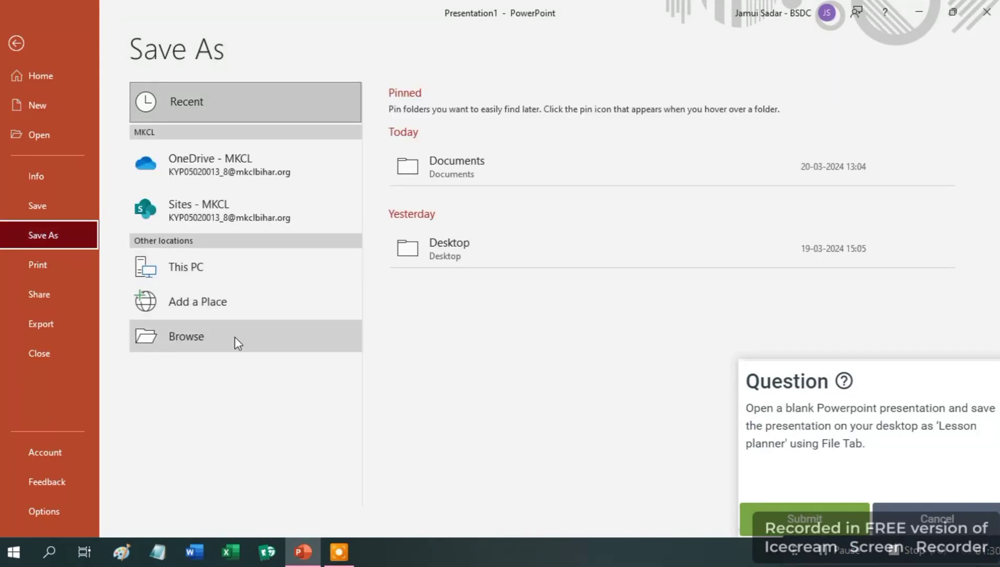
left_click(189, 337)
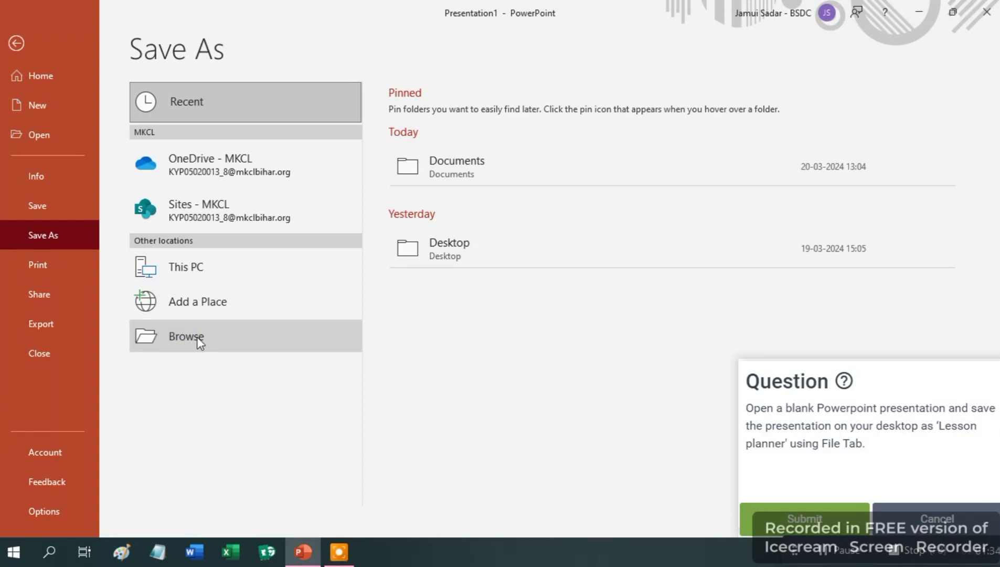
left_click(215, 337)
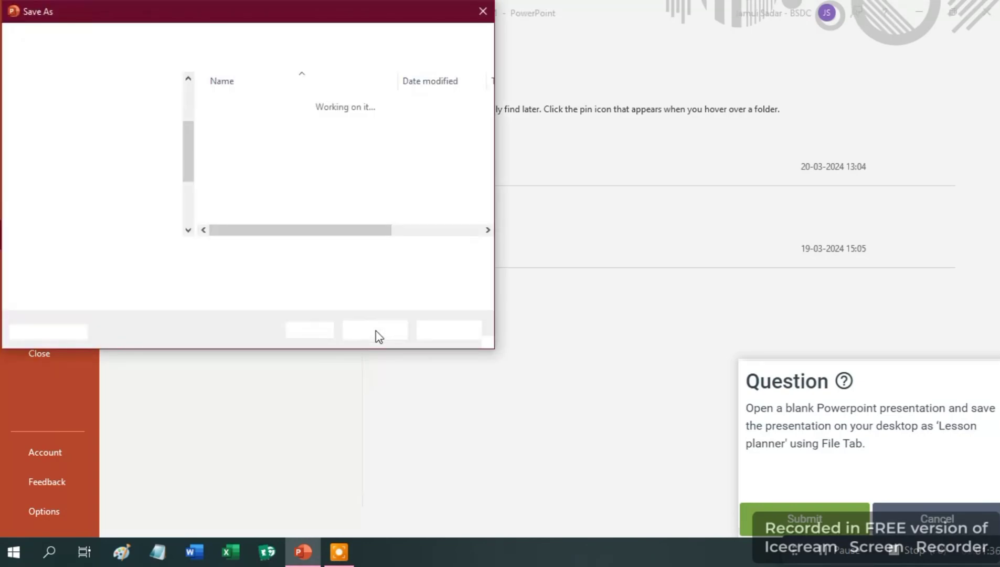
scroll(31, 141, "up", 2)
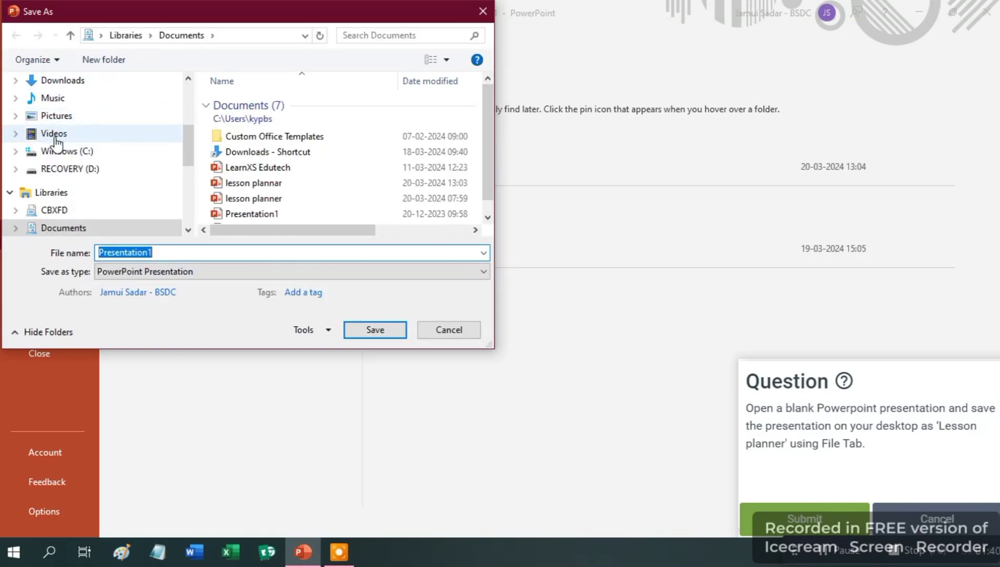
scroll(56, 139, "up", 2)
scroll(56, 154, "up", 3)
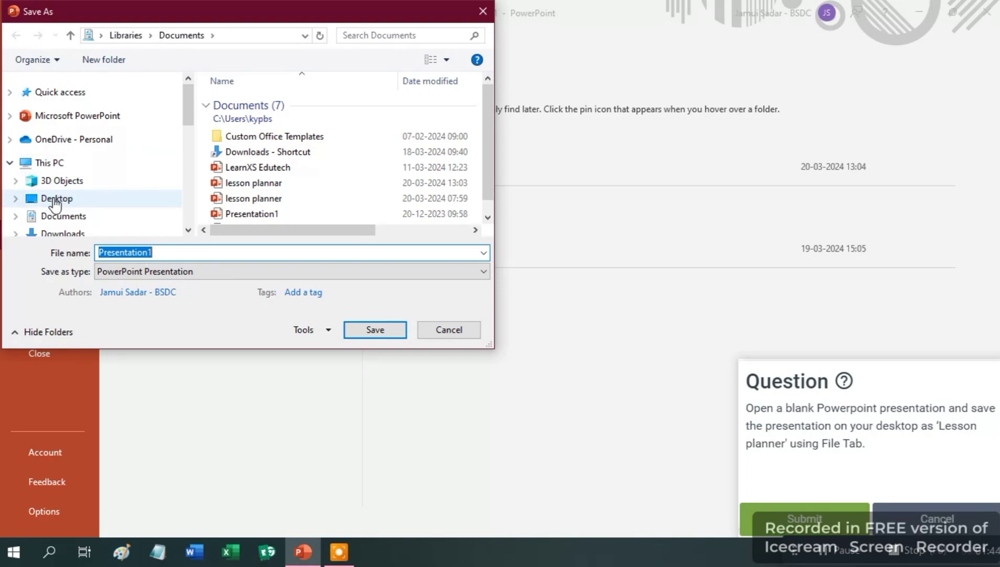
Choose Desktop as the location and save the file as 'lesson planner'
left_click(56, 198)
left_click(164, 253)
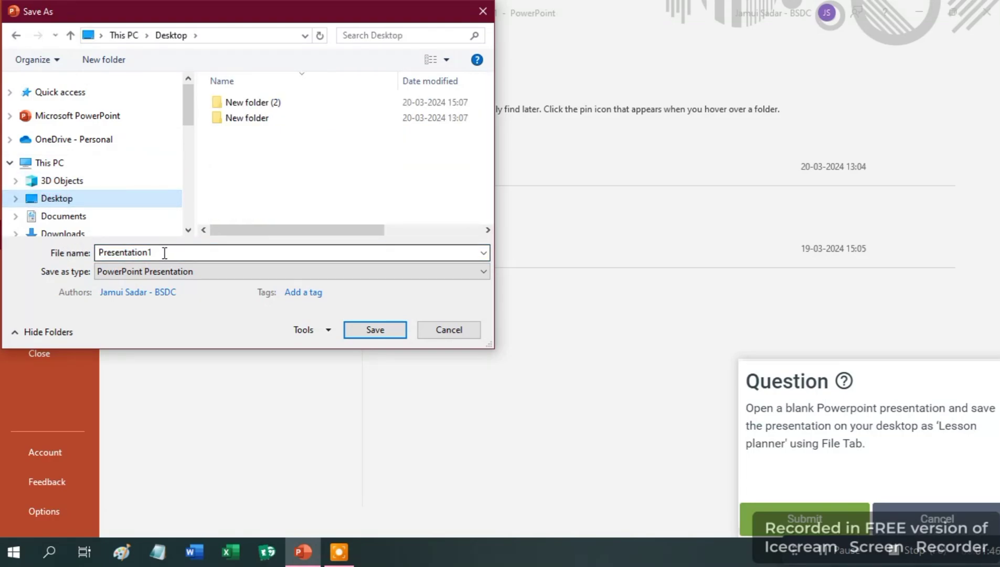
double_click(164, 253)
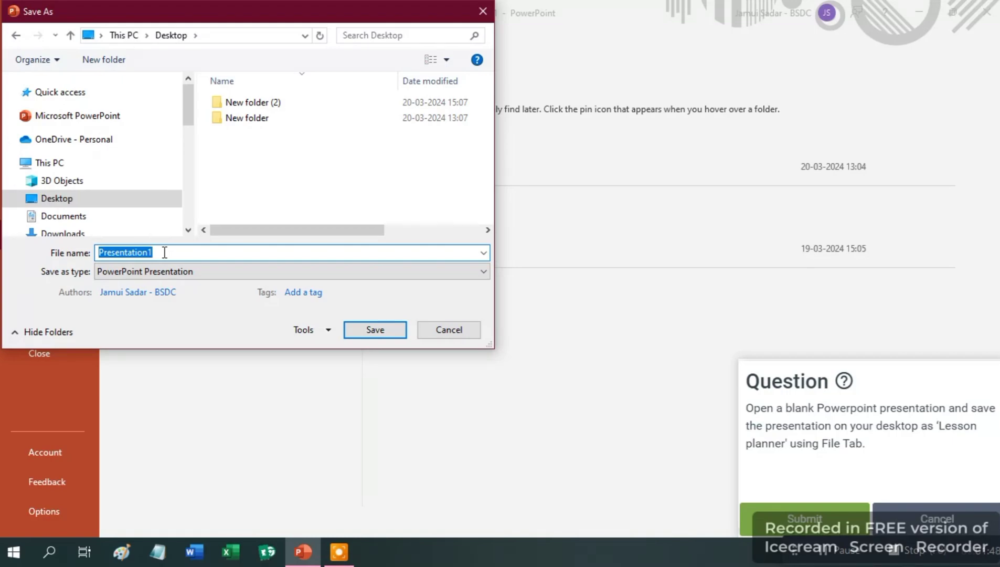
type("l")
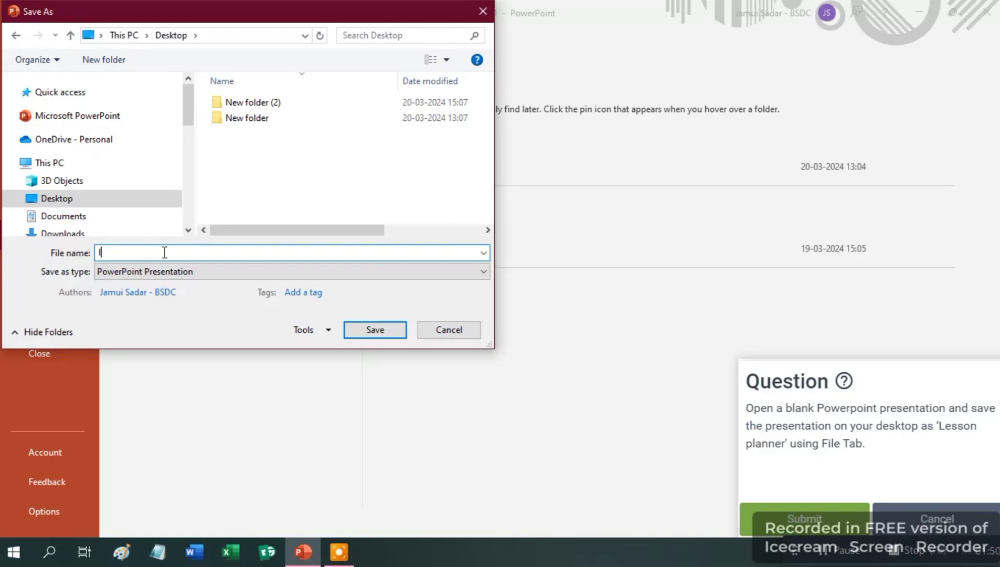
type("ess")
scroll(94, 154, "down", 3)
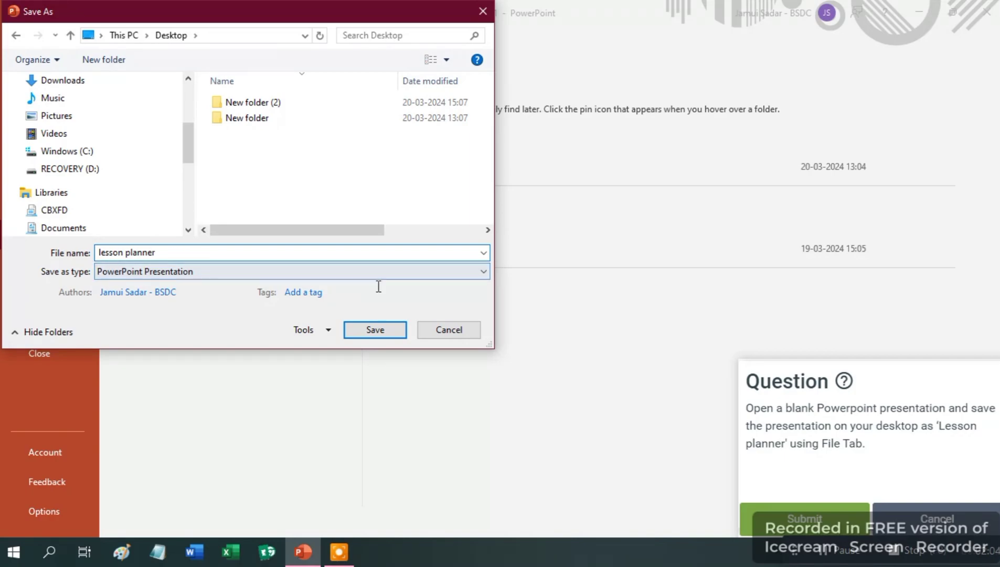
left_click(375, 331)
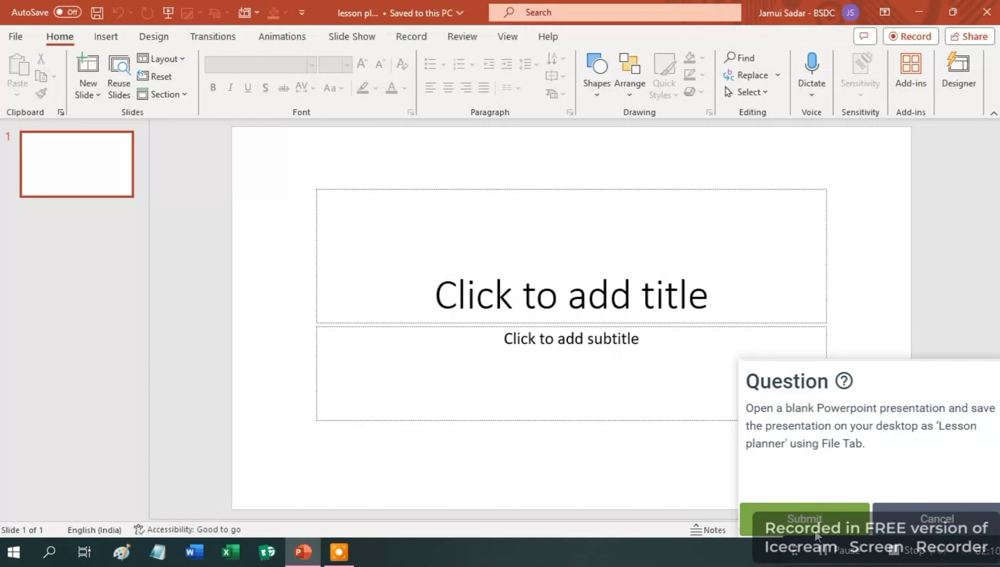
Submit question 1 and start question 2, the gray outline-free rectangle task
left_click(816, 531)
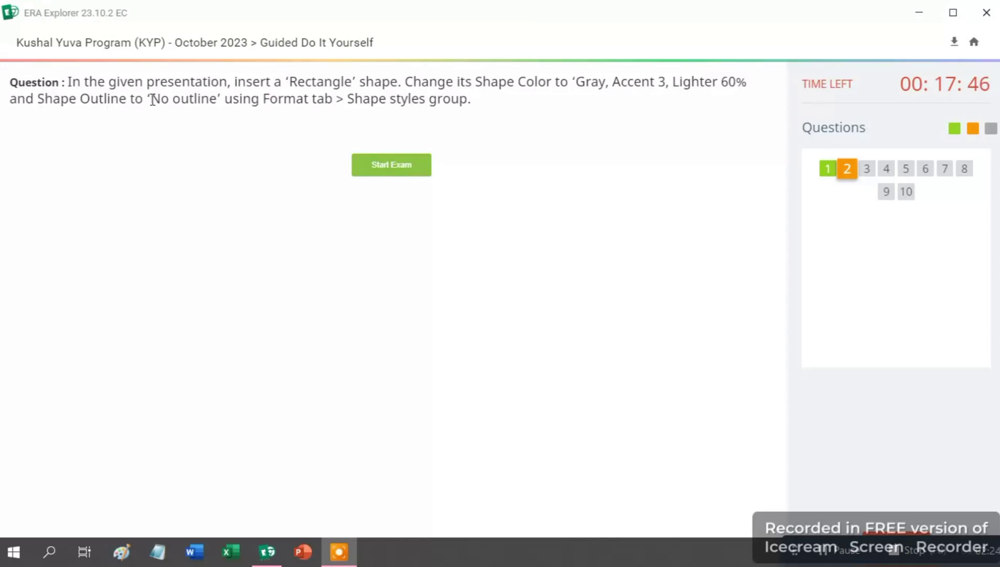
left_click(397, 175)
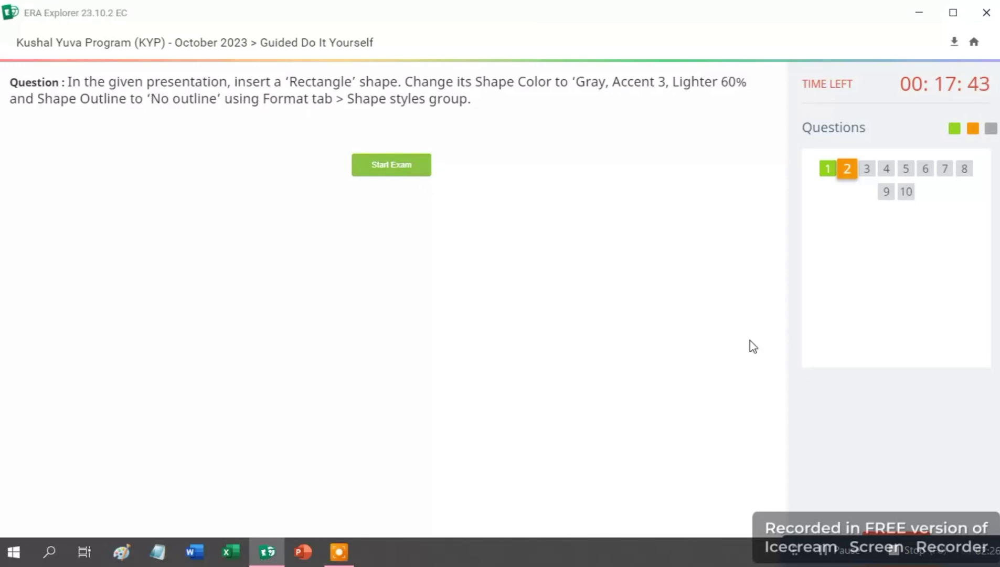
left_click(827, 555)
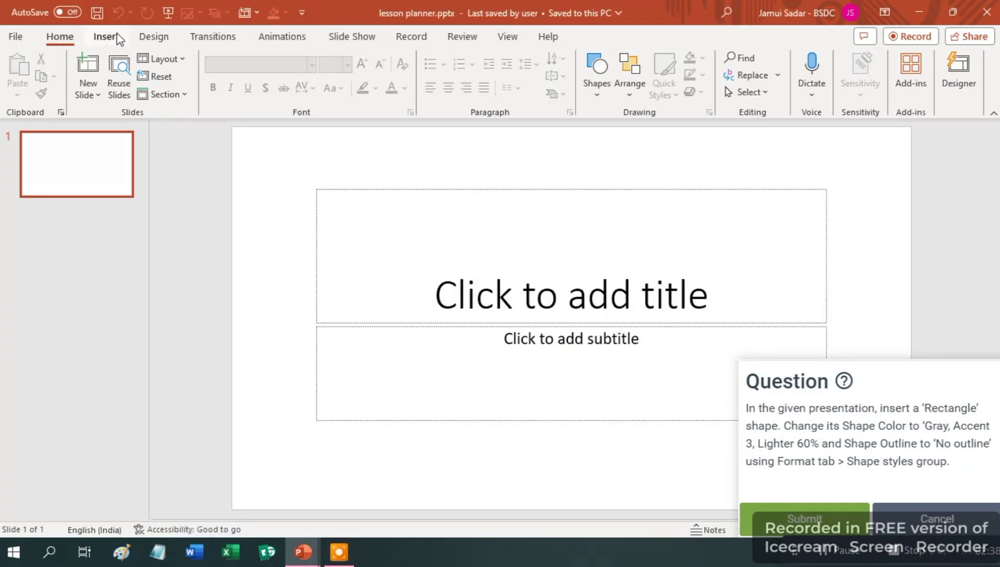
Draw a rectangle near the top of the title slide
left_click(108, 37)
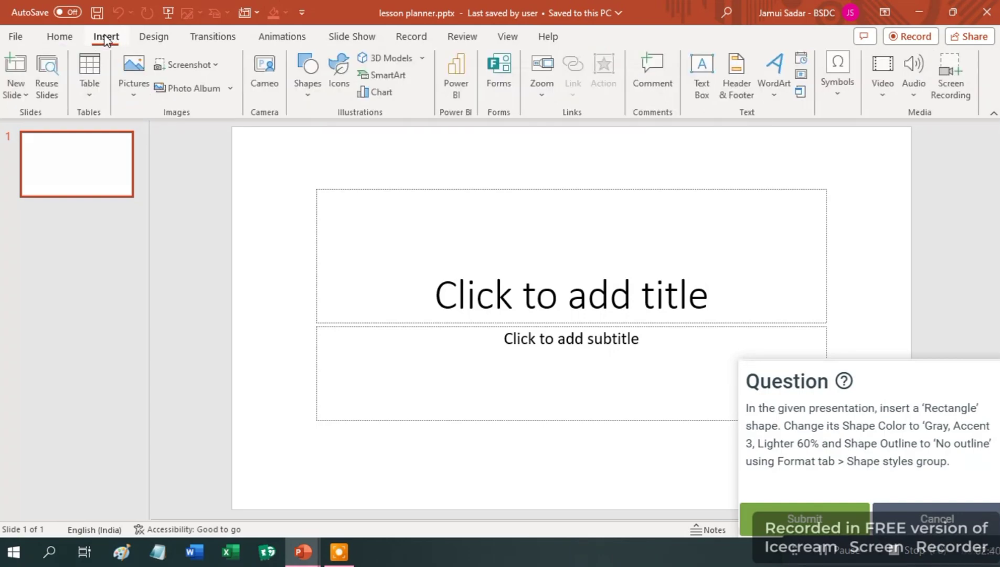
left_click(310, 99)
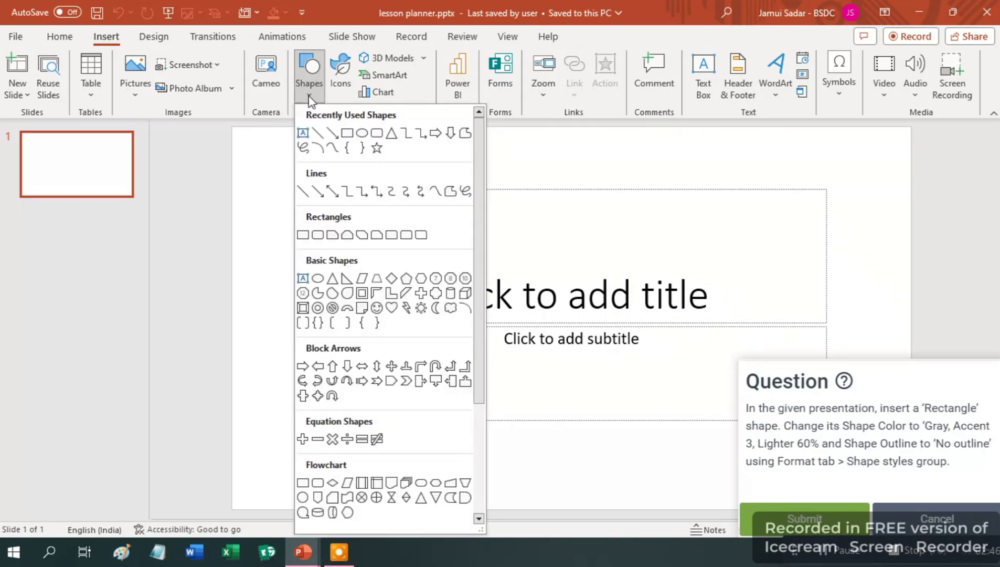
left_click(346, 135)
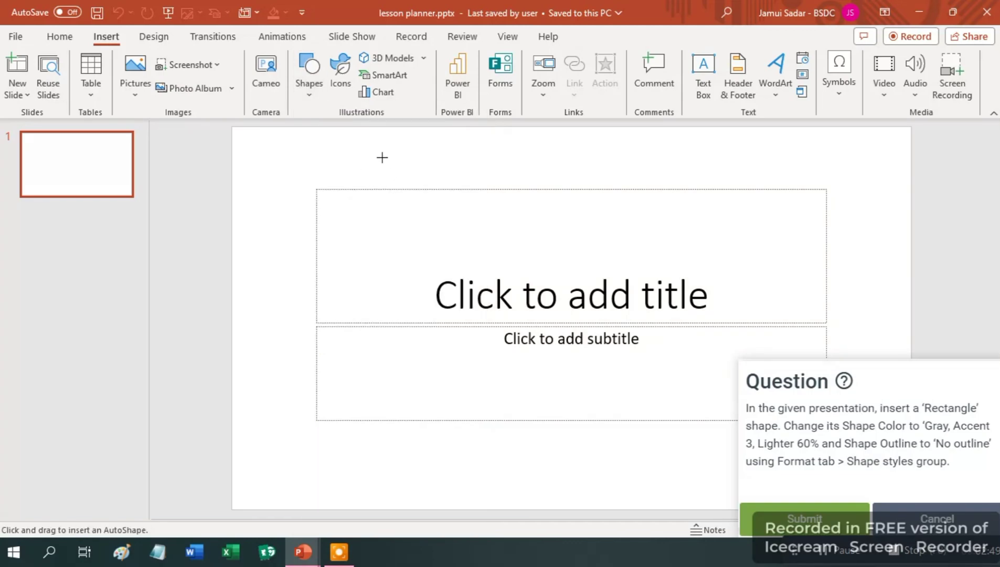
left_click_drag(382, 153, 555, 251)
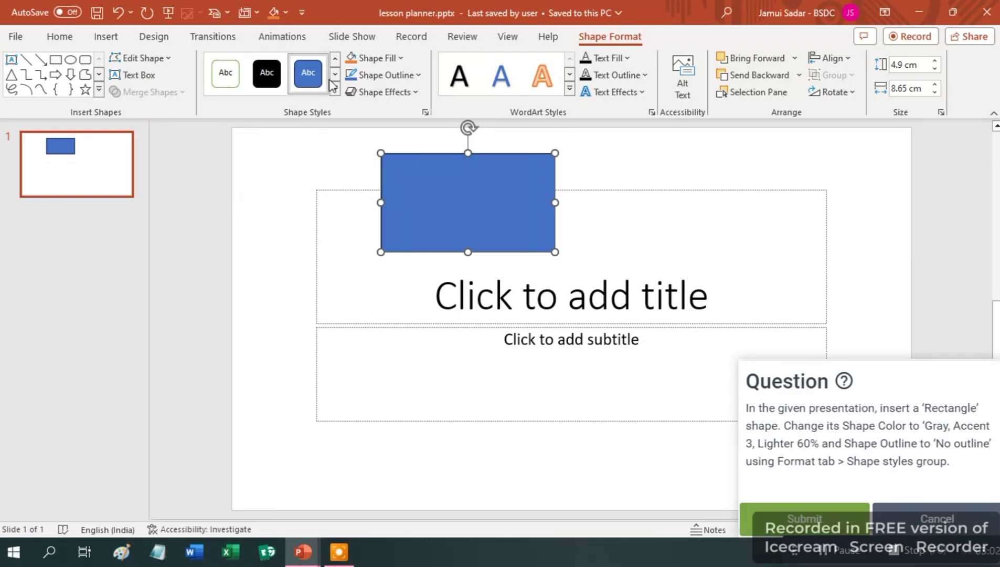
Give the rectangle a gray fill and no outline
left_click(401, 59)
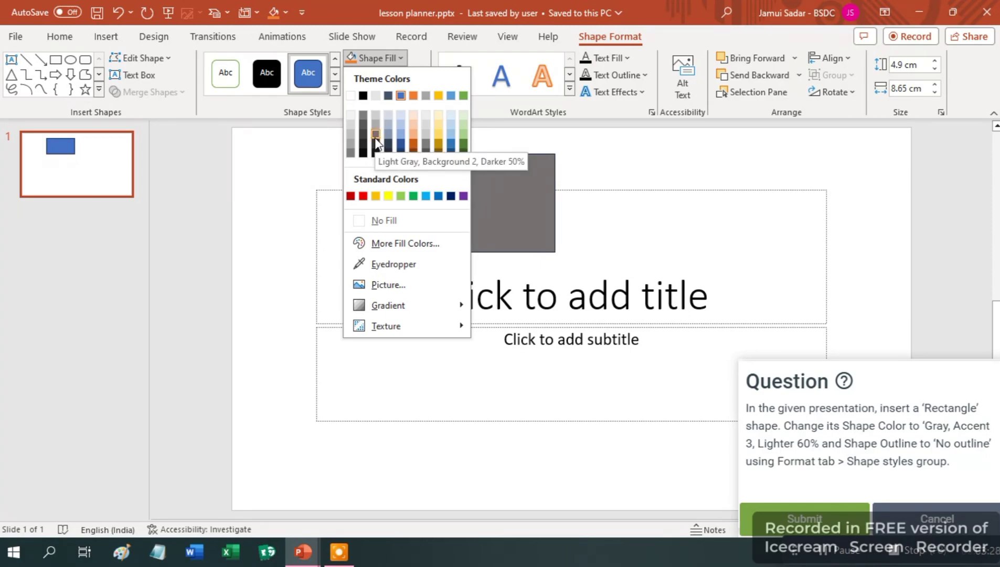
left_click(375, 137)
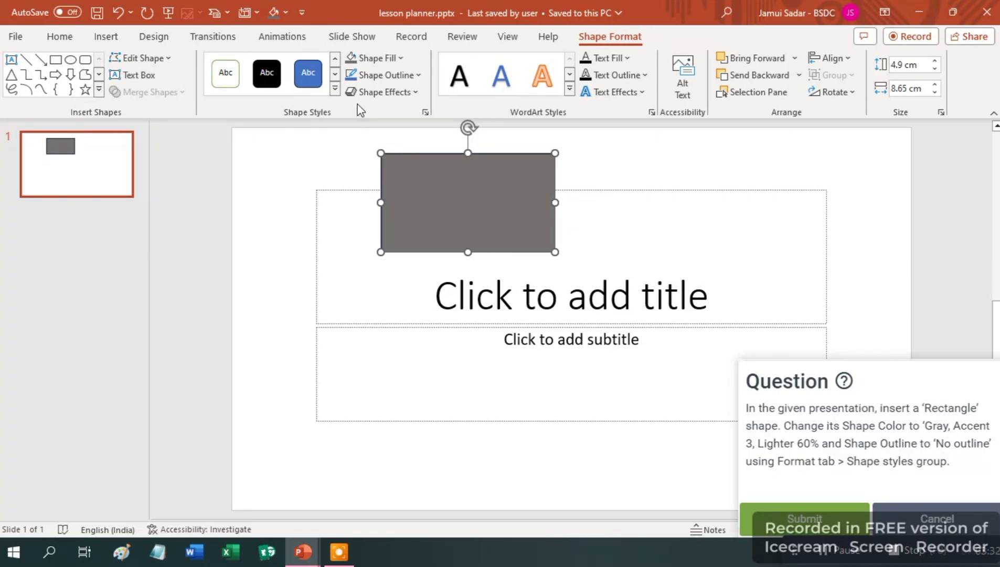
left_click(418, 77)
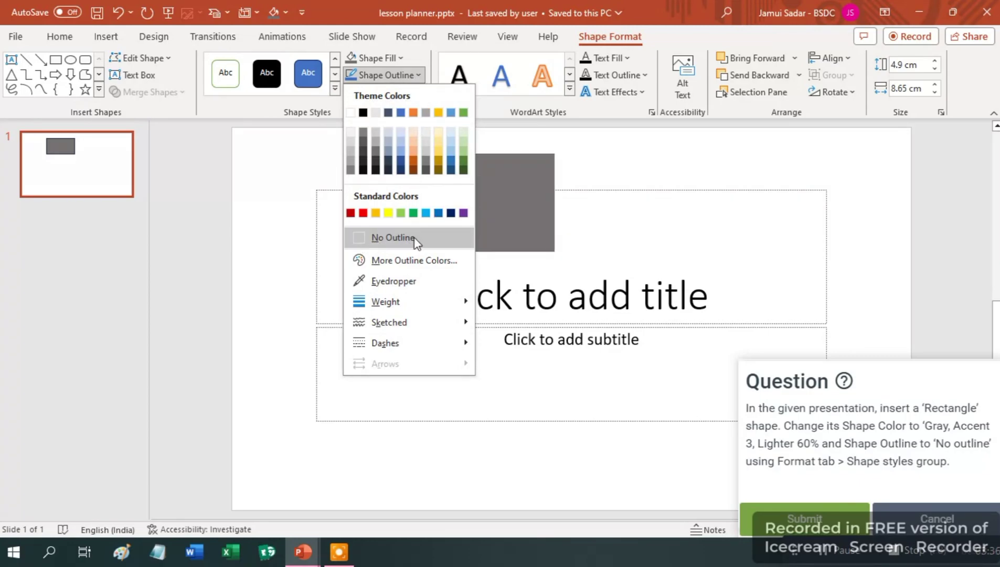
left_click(392, 236)
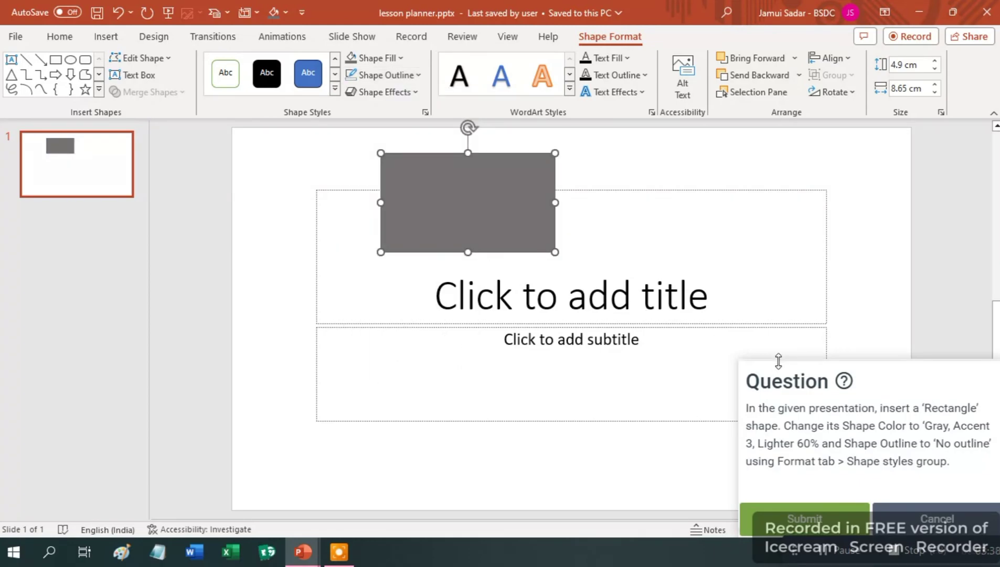
Submit the rectangle answer and start question 3, the desktop-picture task
left_click(819, 517)
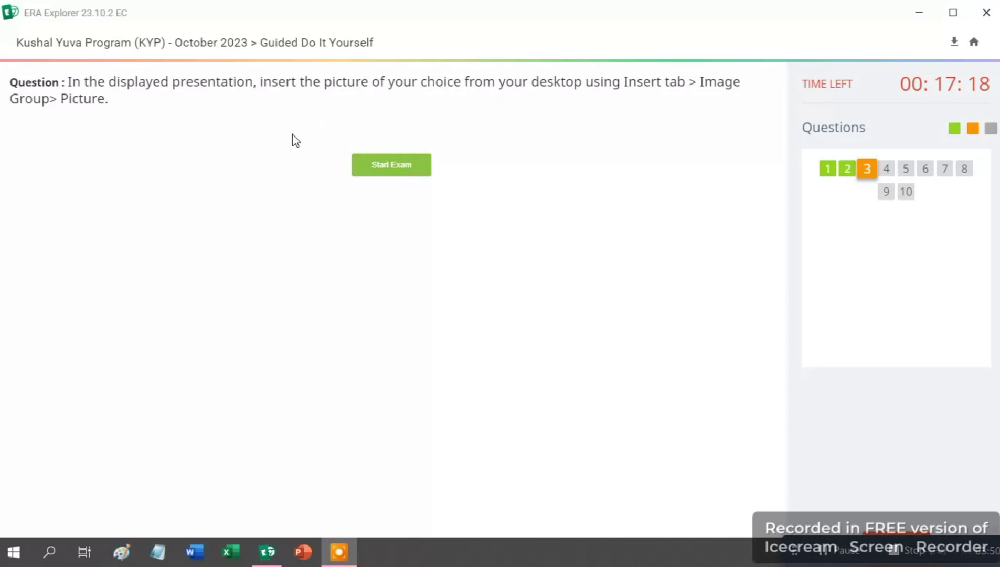
left_click(397, 171)
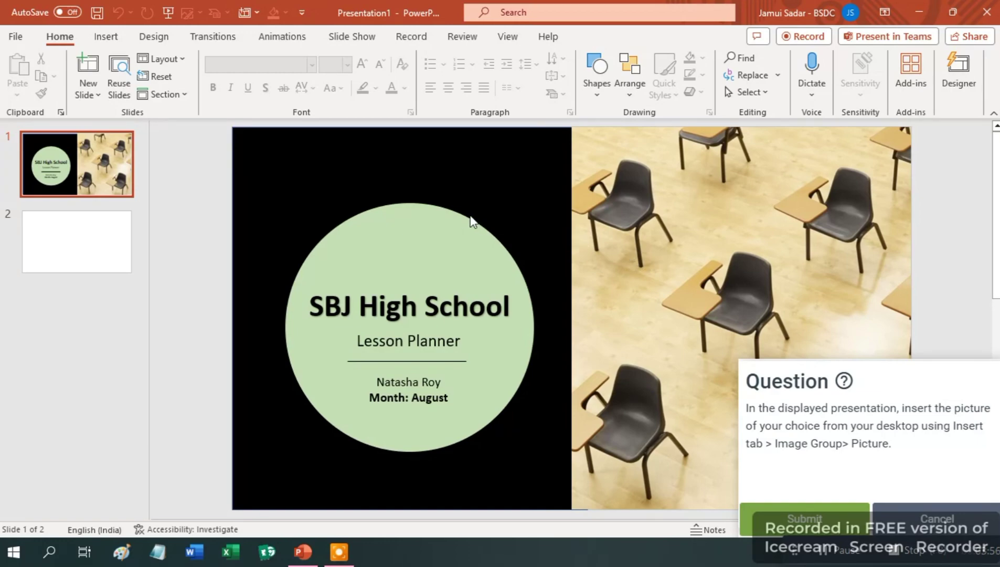
Insert the Desktop PNG picture 13.01.2024_14.00.55_REC onto the title slide
left_click(299, 158)
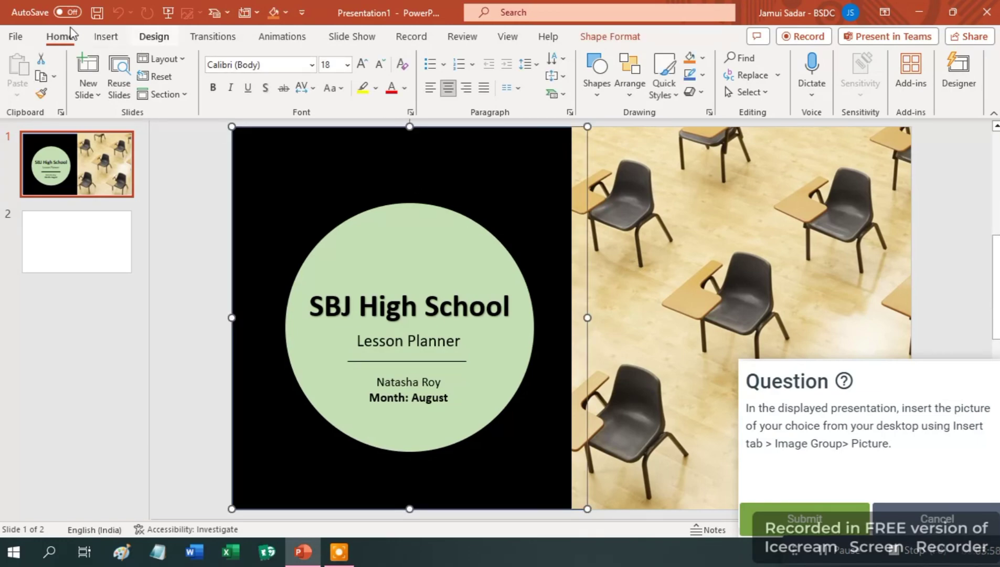
left_click(108, 37)
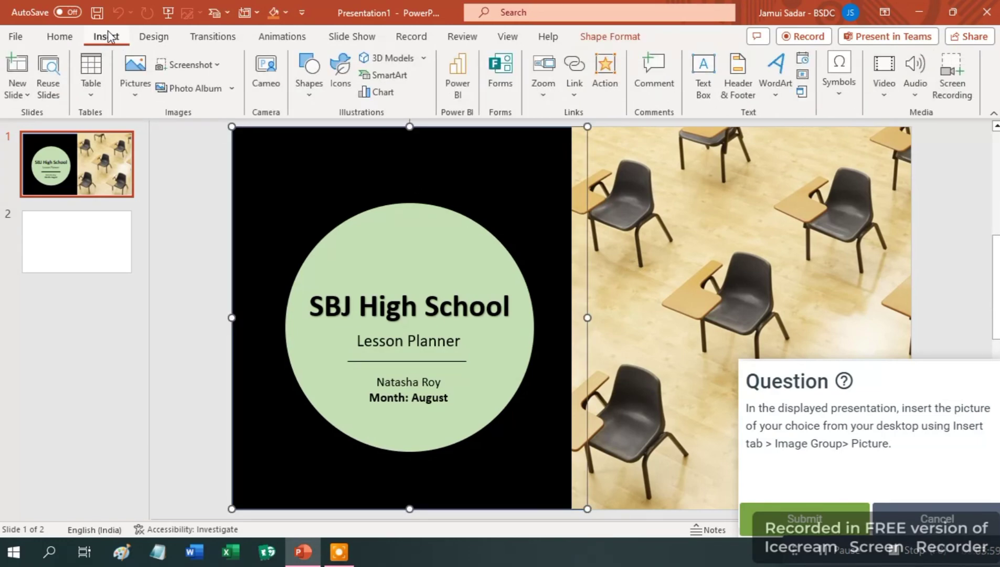
left_click(136, 96)
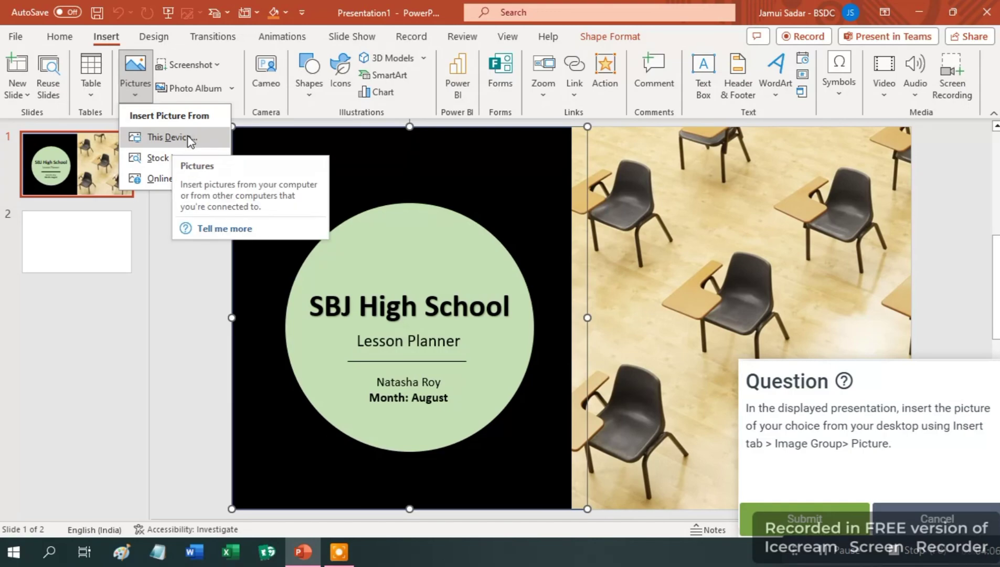
left_click(168, 141)
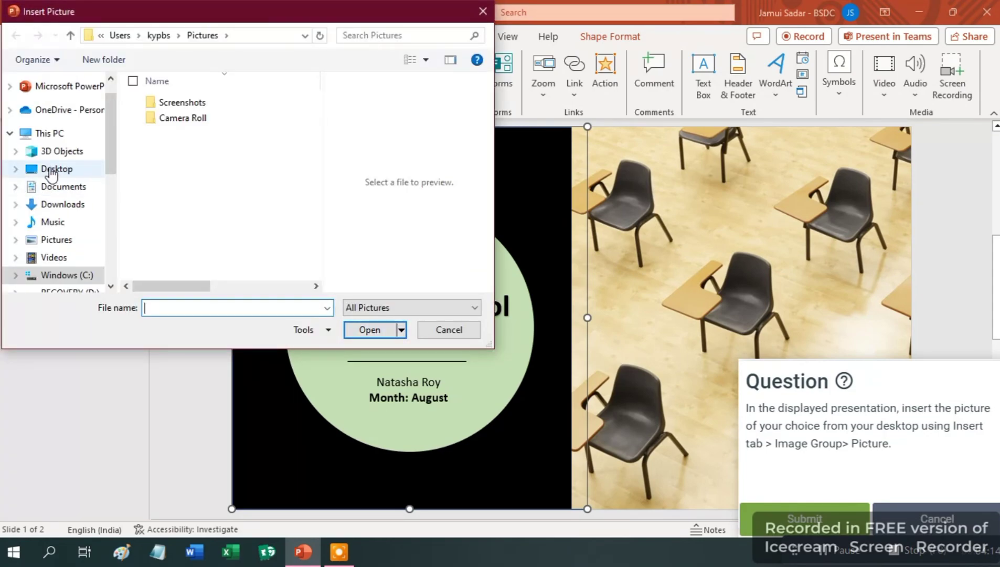
left_click(51, 170)
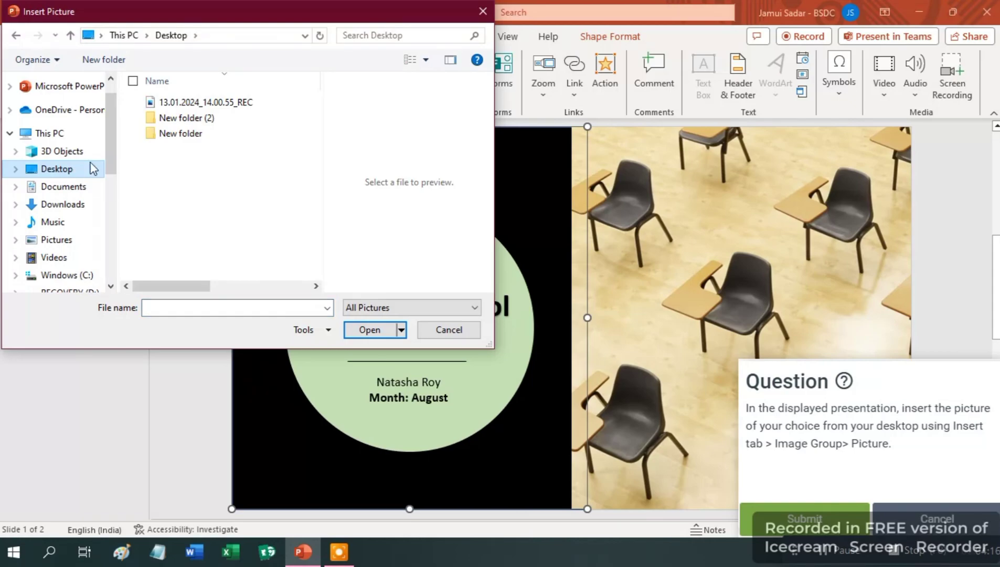
mouse_move(197, 105)
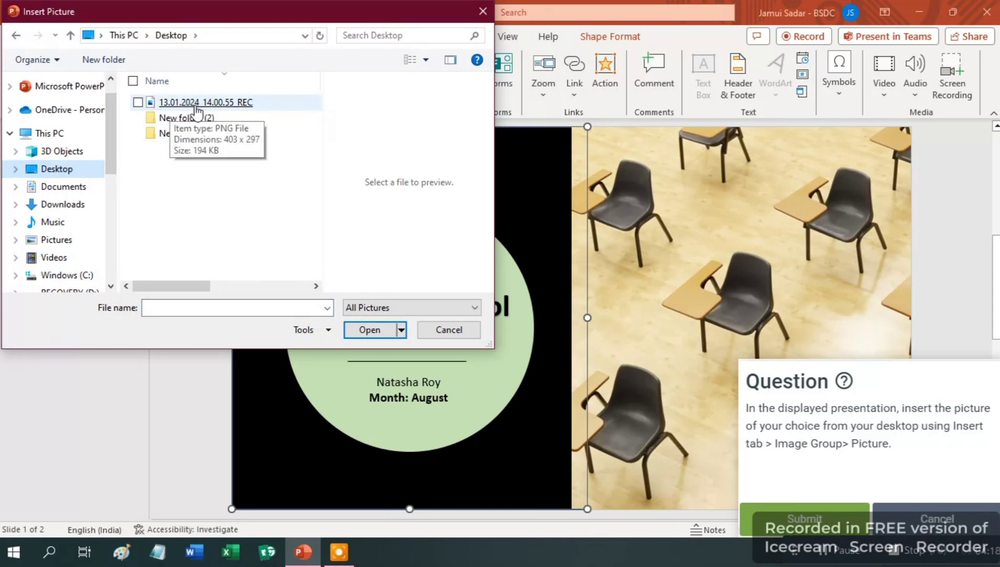
key("Escape")
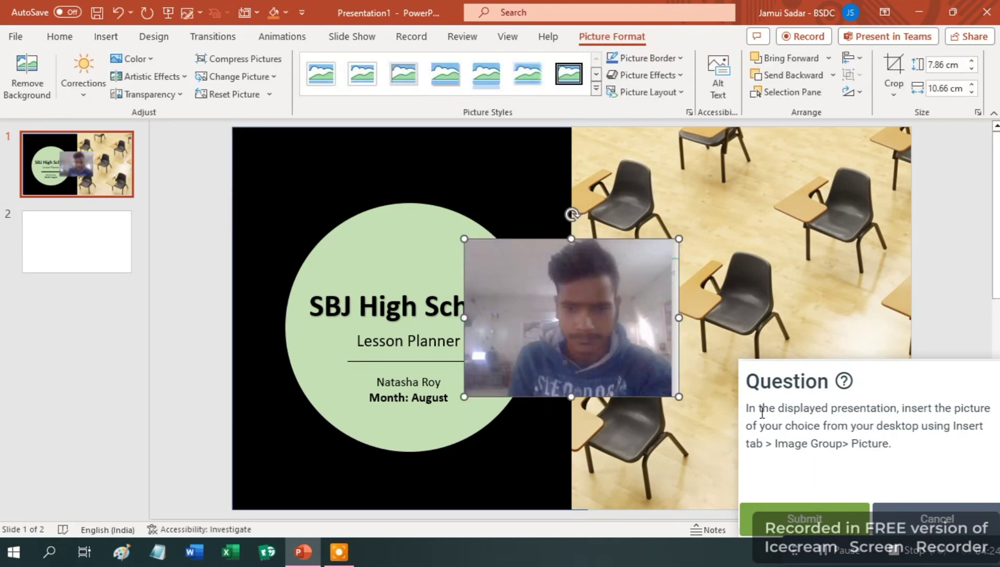
Submit the picture answer, retry, and start question 4 on the 'SBJ High School' text box
left_click(815, 521)
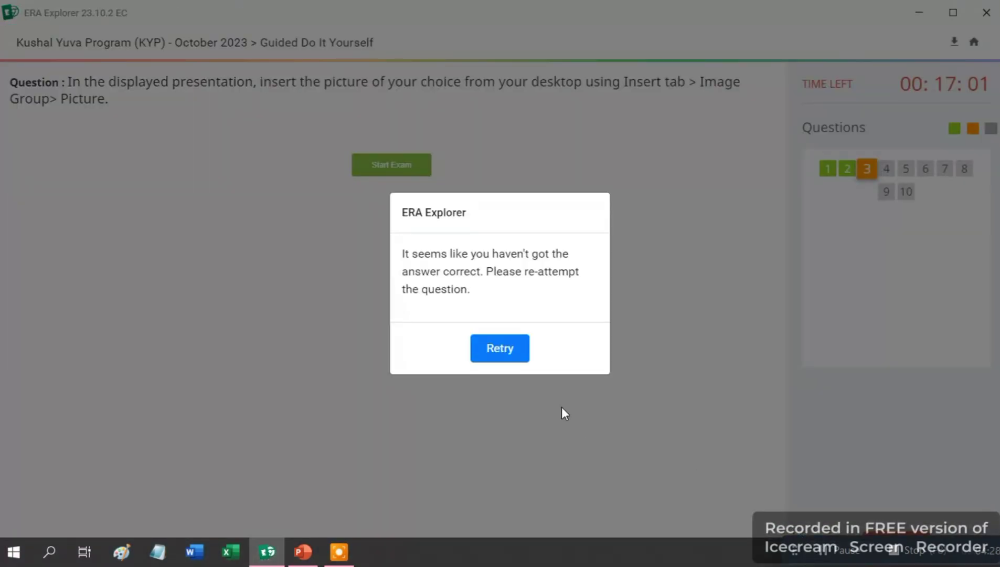
left_click(510, 348)
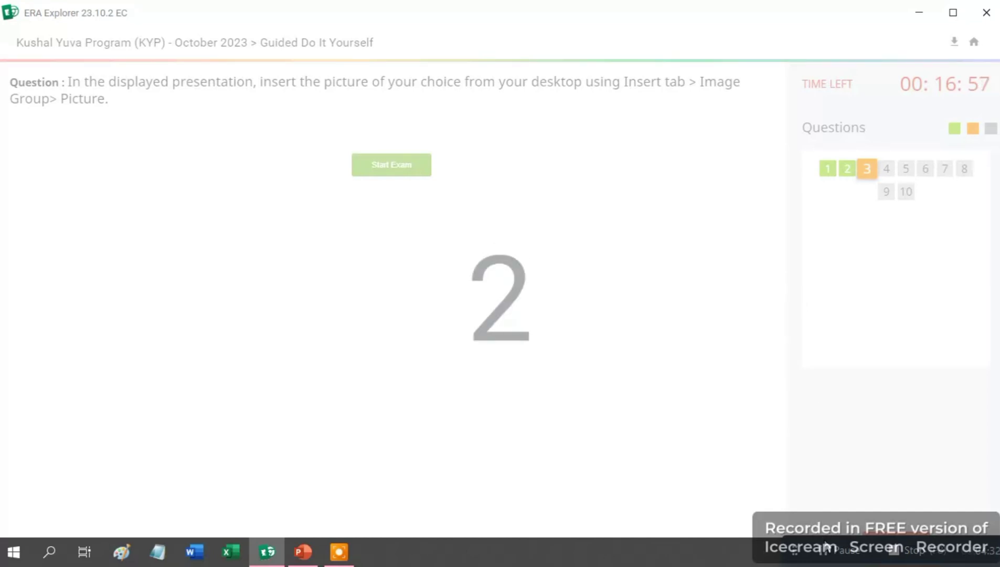
left_click(886, 176)
left_click(886, 177)
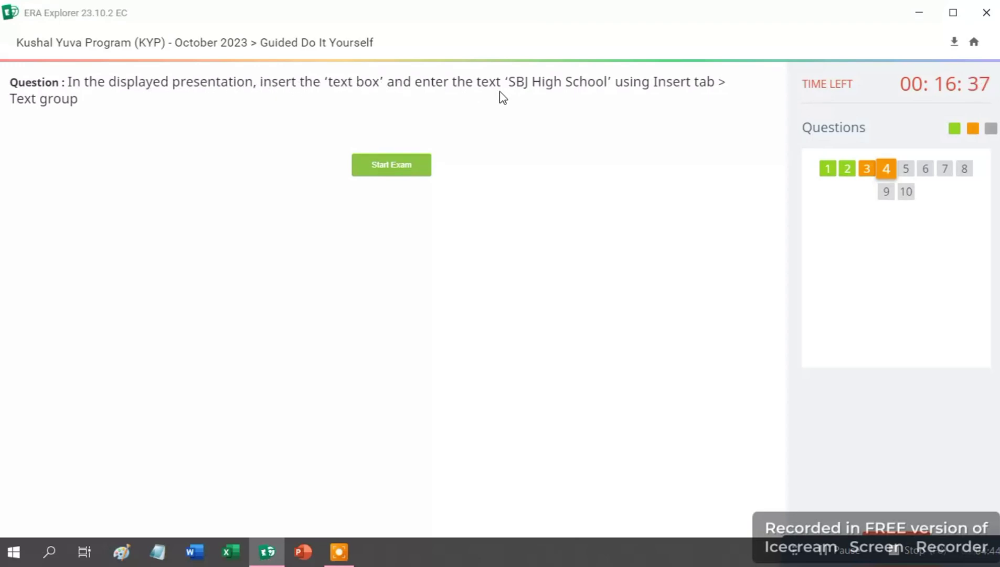
left_click(414, 167)
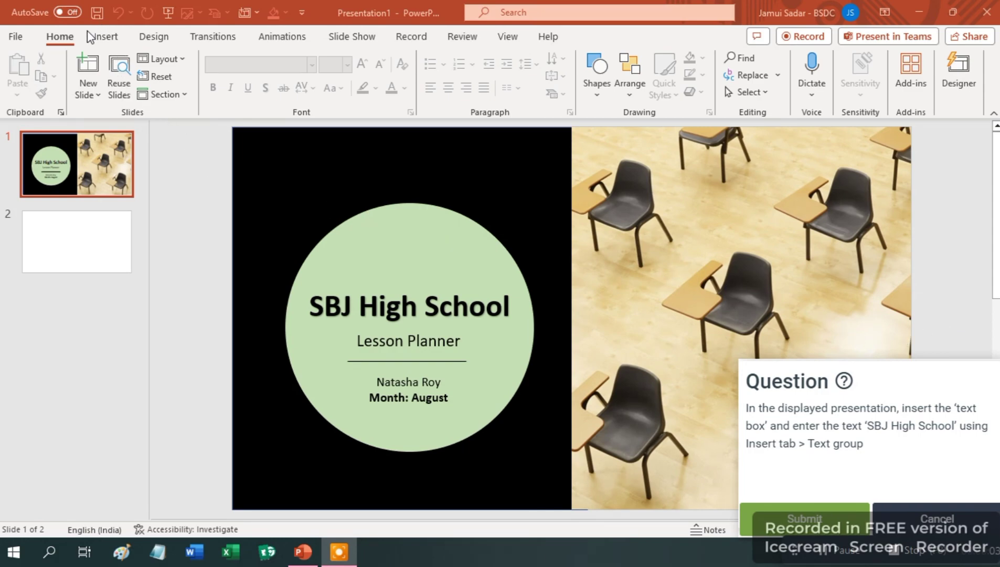
Add a text box reading 'sbj high school' over the classroom photo, then submit
left_click(106, 38)
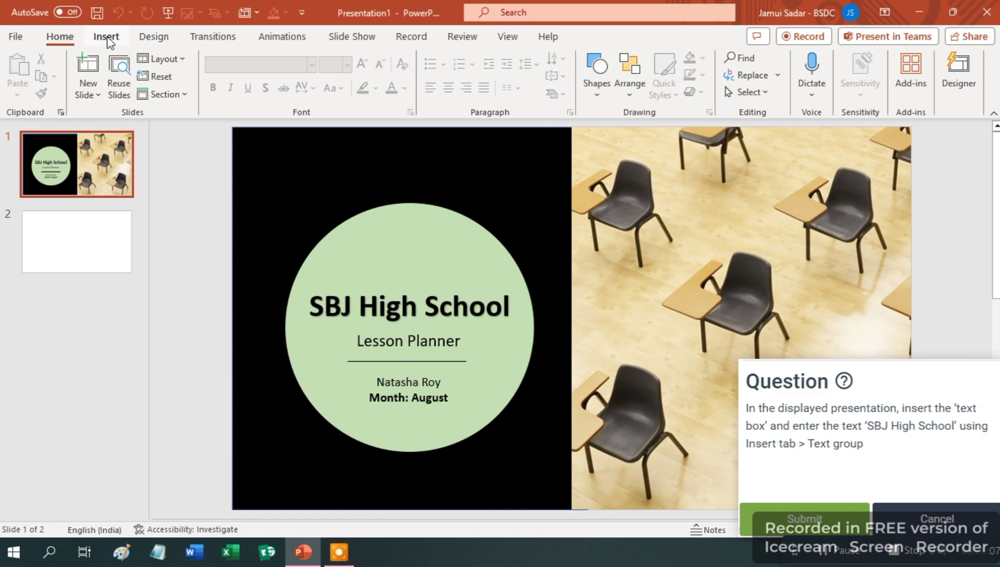
left_click(107, 37)
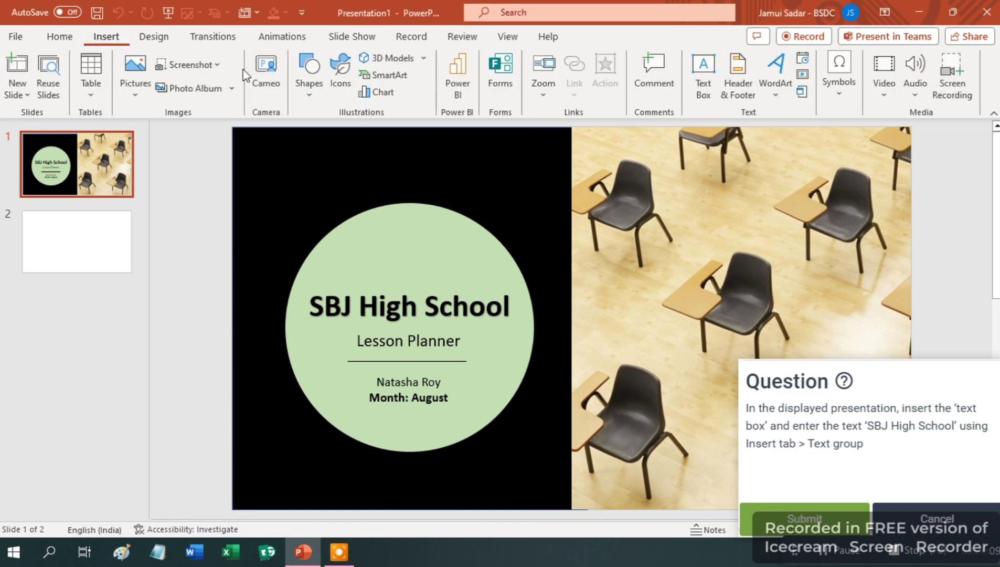
left_click(705, 96)
left_click(706, 96)
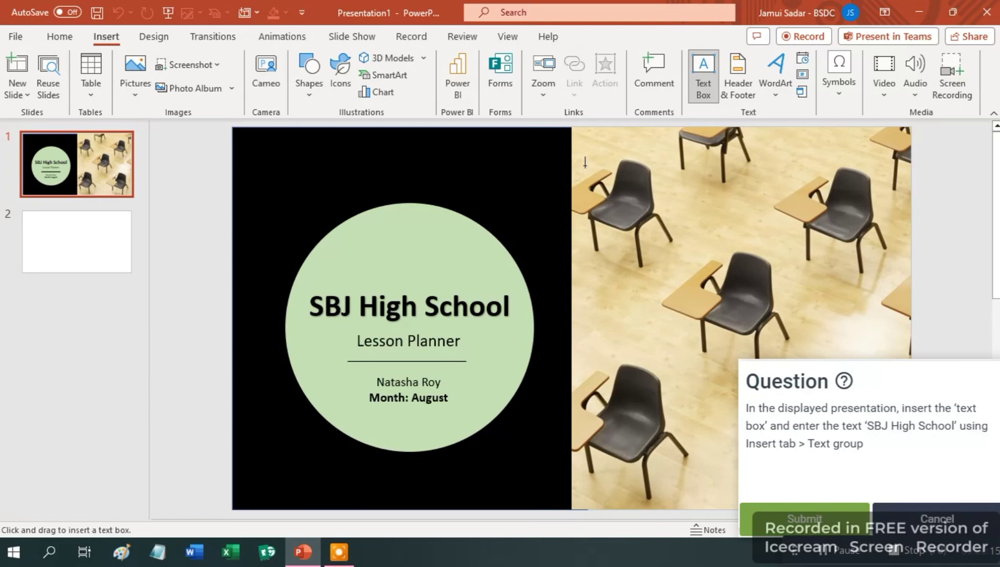
left_click_drag(586, 165, 773, 256)
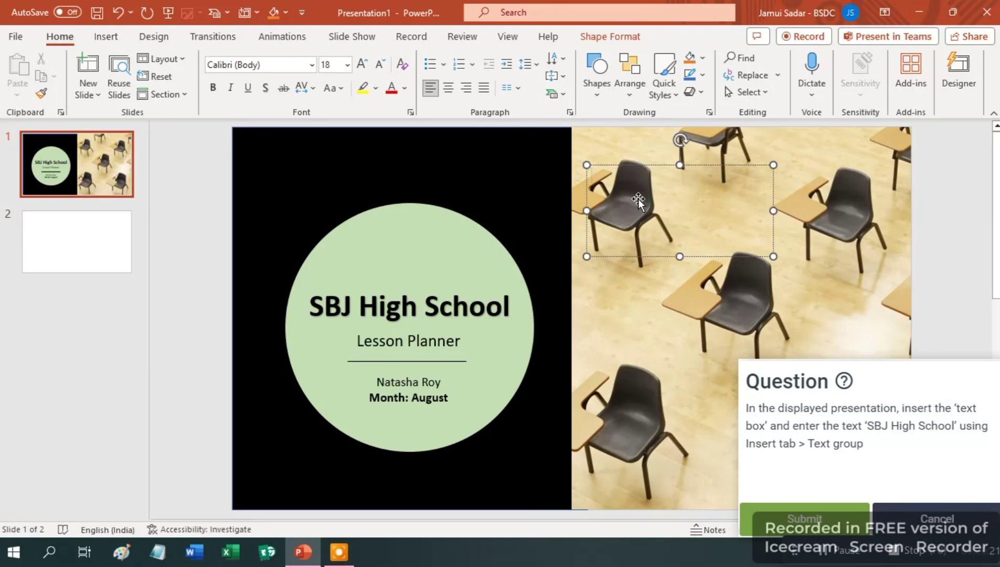
type("sbj")
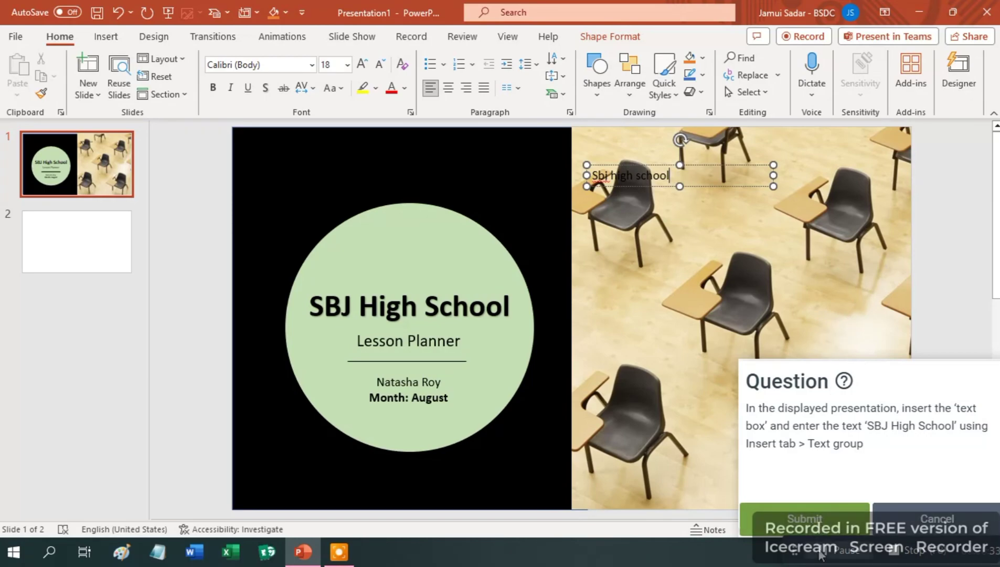
left_click(813, 519)
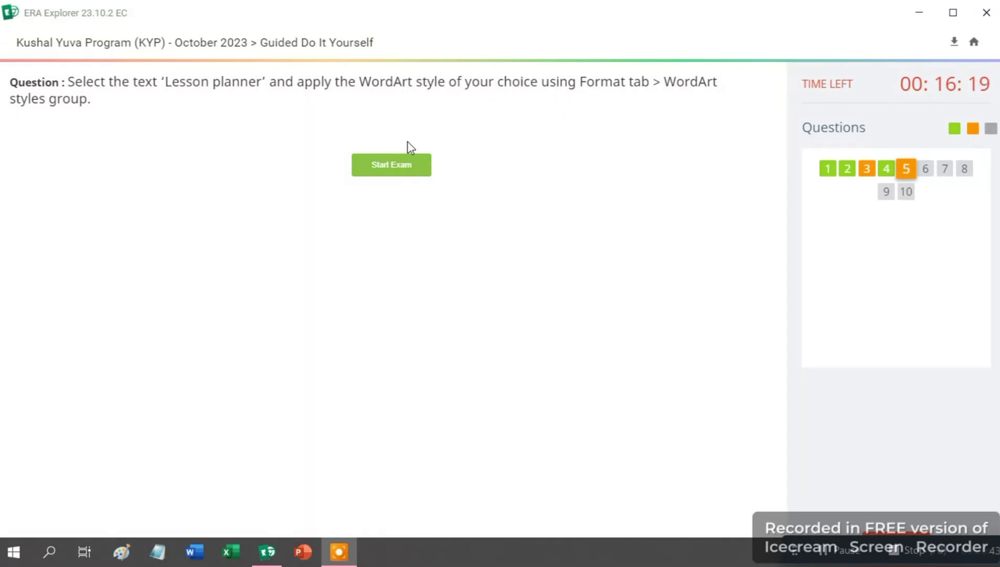
Start question 5, the 'Lesson Planner' WordArt task
left_click(380, 169)
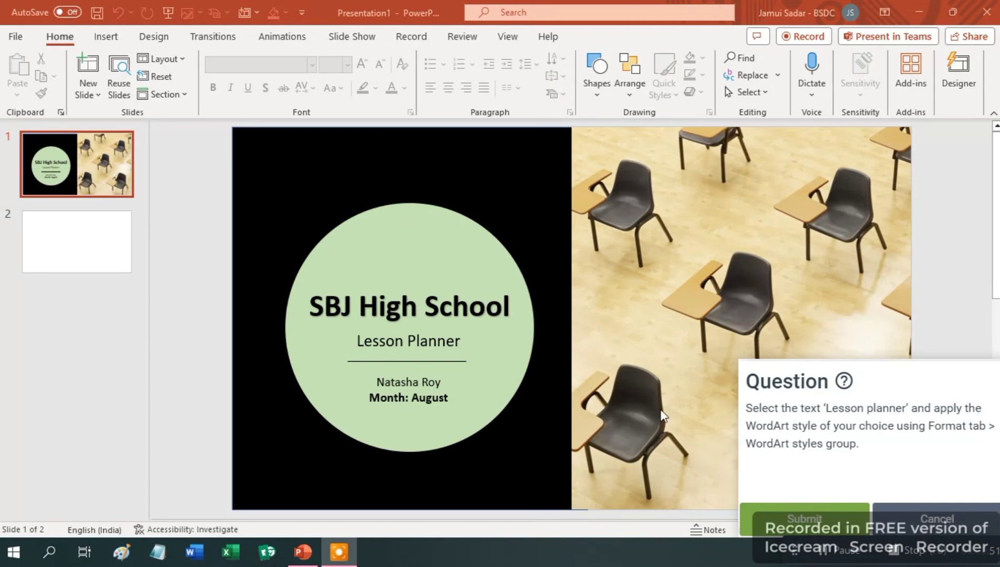
Apply the orange outlined WordArt style to the Lesson Planner text
left_click(359, 340)
left_click_drag(359, 336, 465, 343)
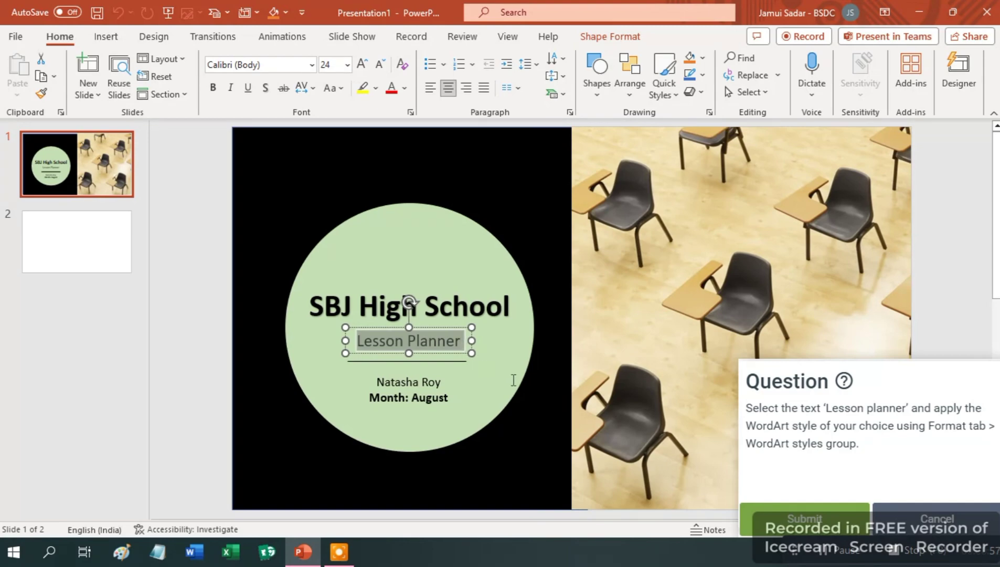
left_click(605, 37)
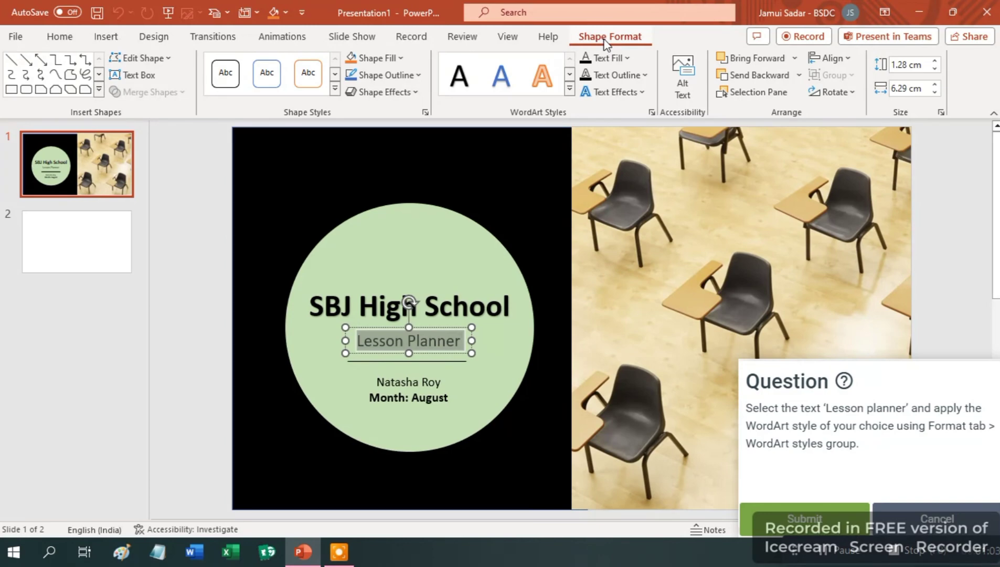
left_click(569, 90)
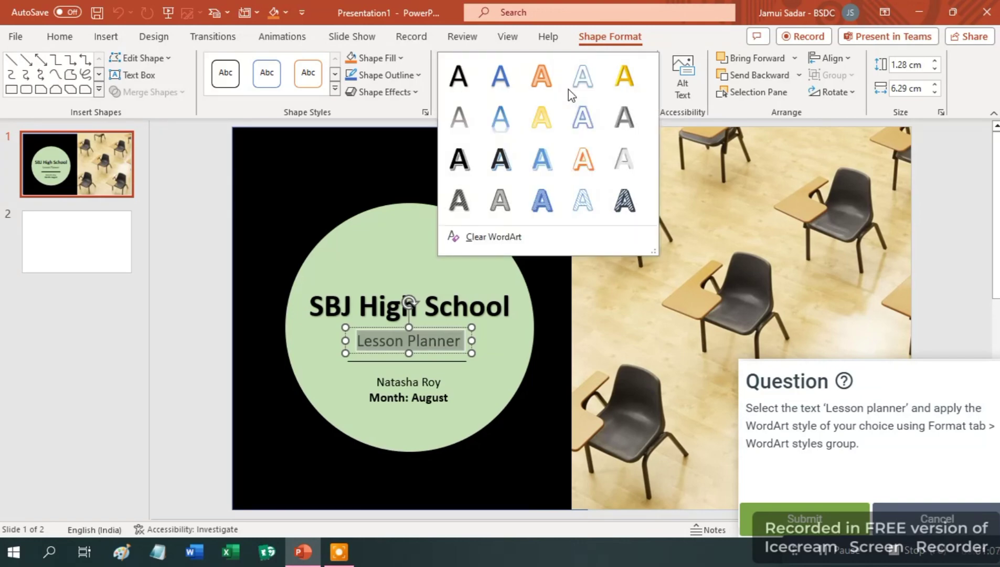
left_click(588, 169)
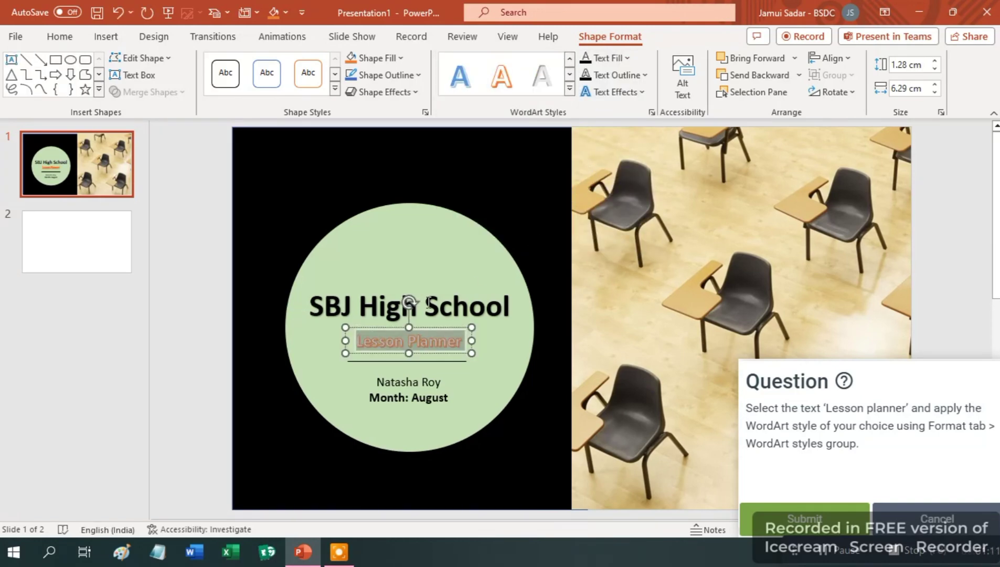
Apply a blue WordArt style to the SBJ High School title
left_click(361, 300)
left_click_drag(302, 299, 469, 311)
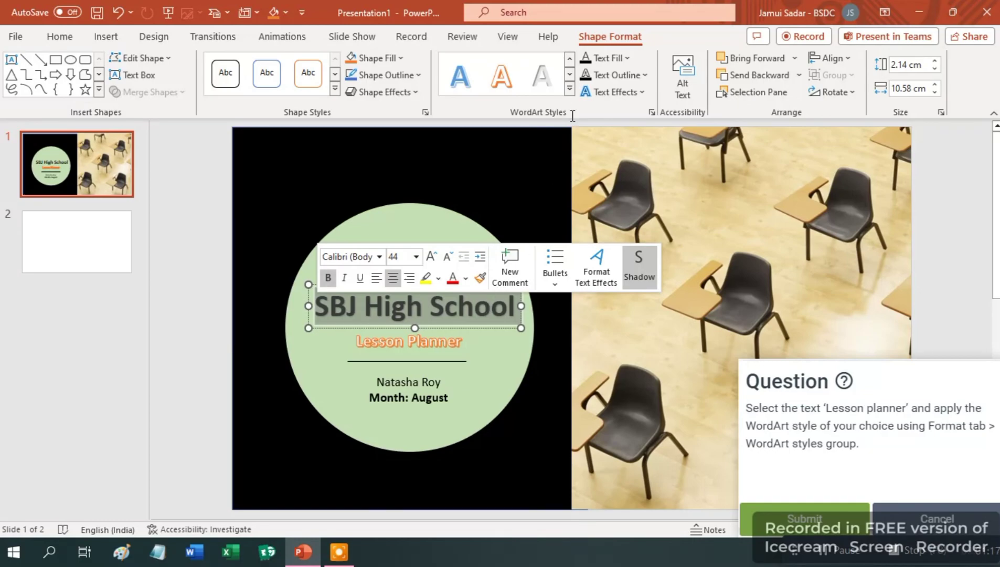
left_click(569, 89)
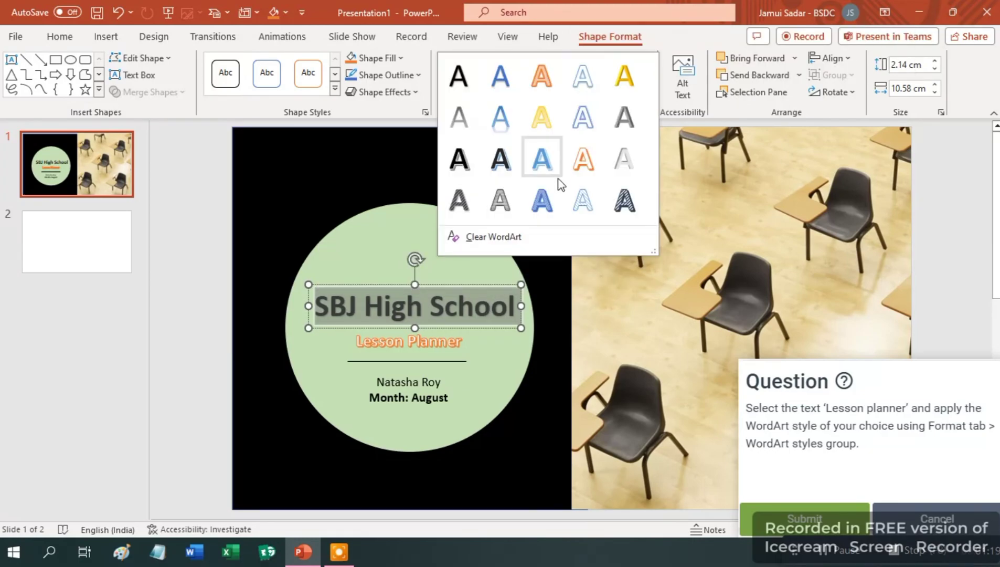
left_click(543, 200)
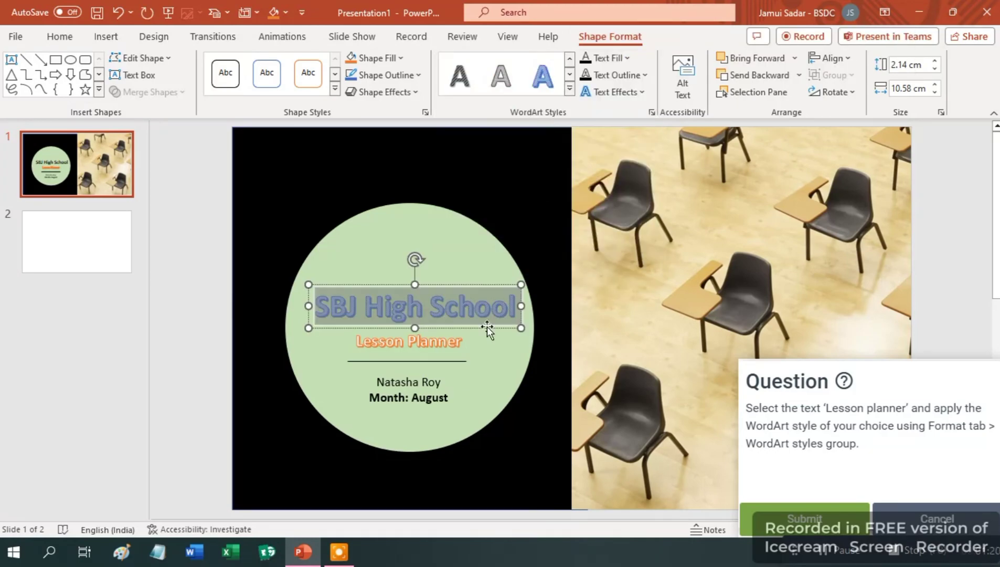
Apply the same blue WordArt style to the Month: August line and submit the answer
left_click(387, 394)
left_click_drag(369, 397, 452, 396)
double_click(434, 378)
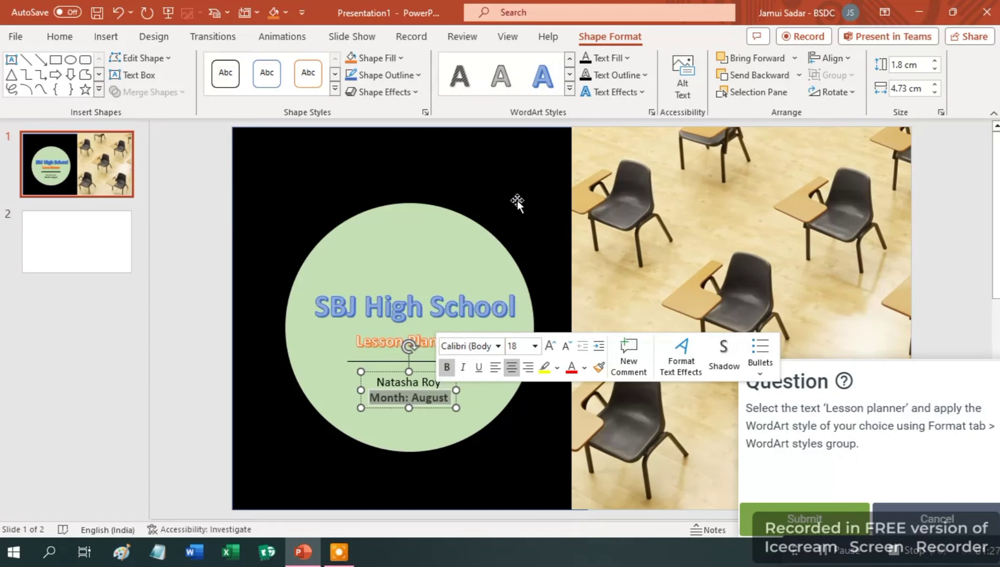
left_click(569, 90)
left_click(543, 200)
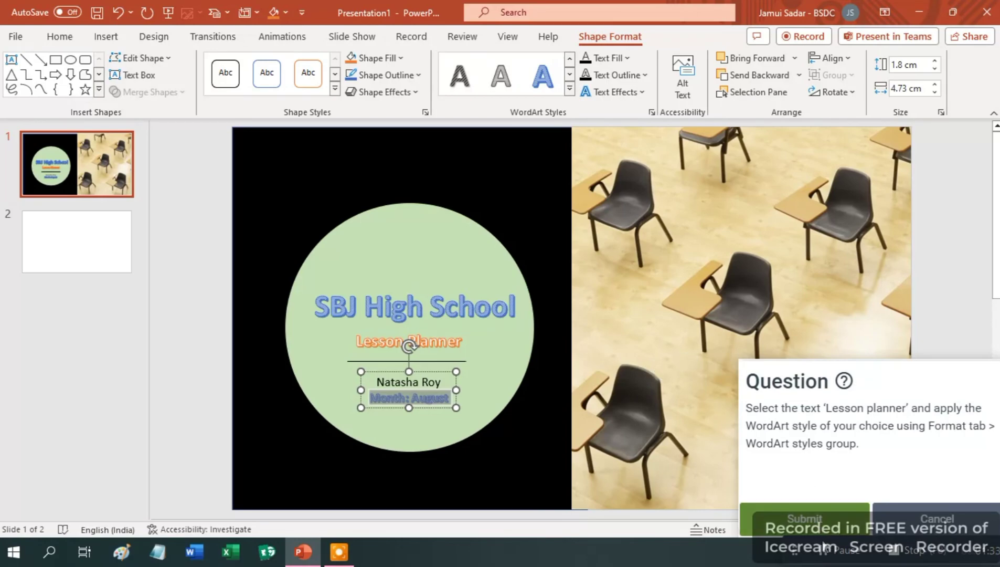
left_click(808, 519)
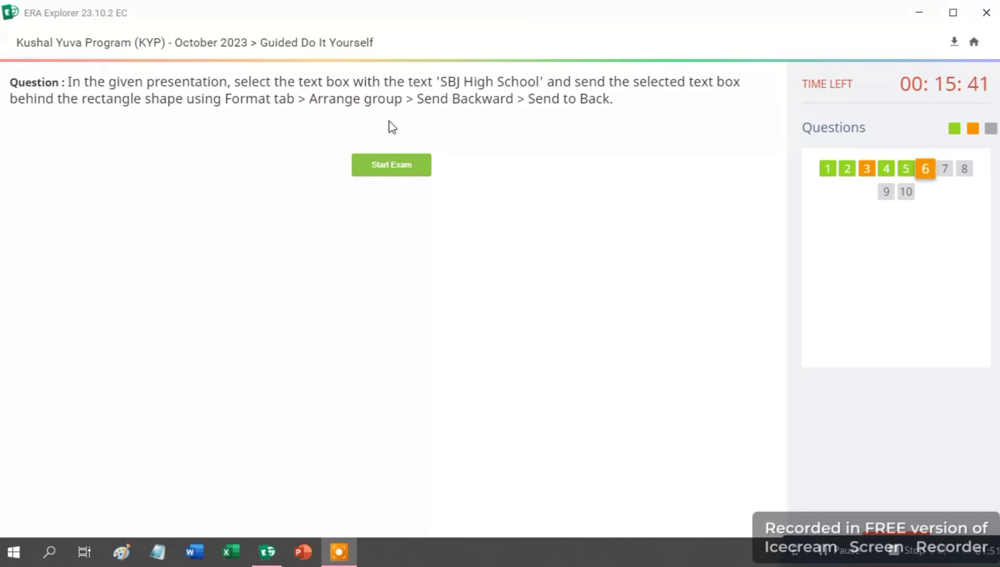
Start question 6, the task to send the SBJ High School text box to the back
left_click(401, 163)
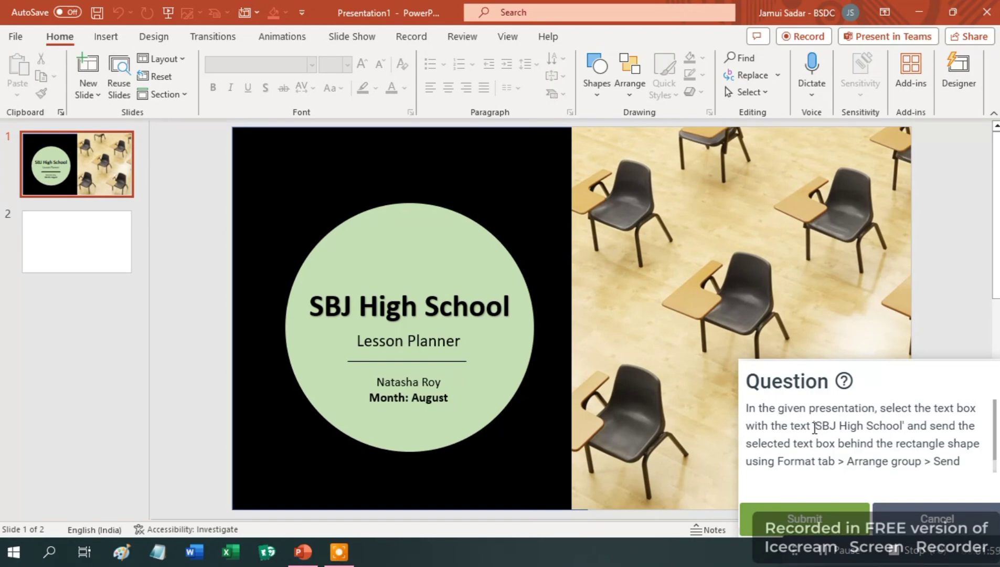
Send the SBJ High School text box to back behind the pale green circle, then submit
left_click(379, 306)
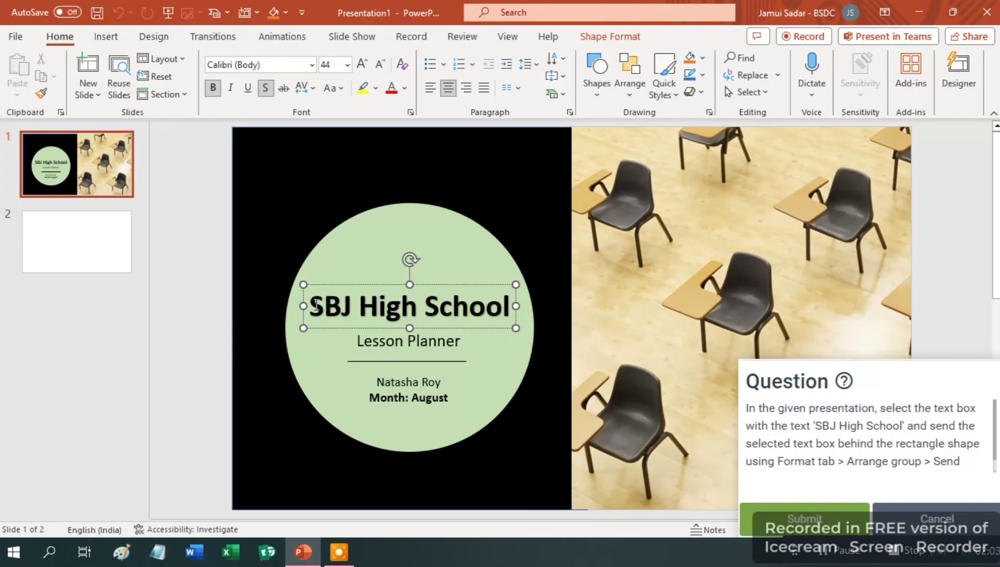
left_click_drag(309, 306, 517, 315)
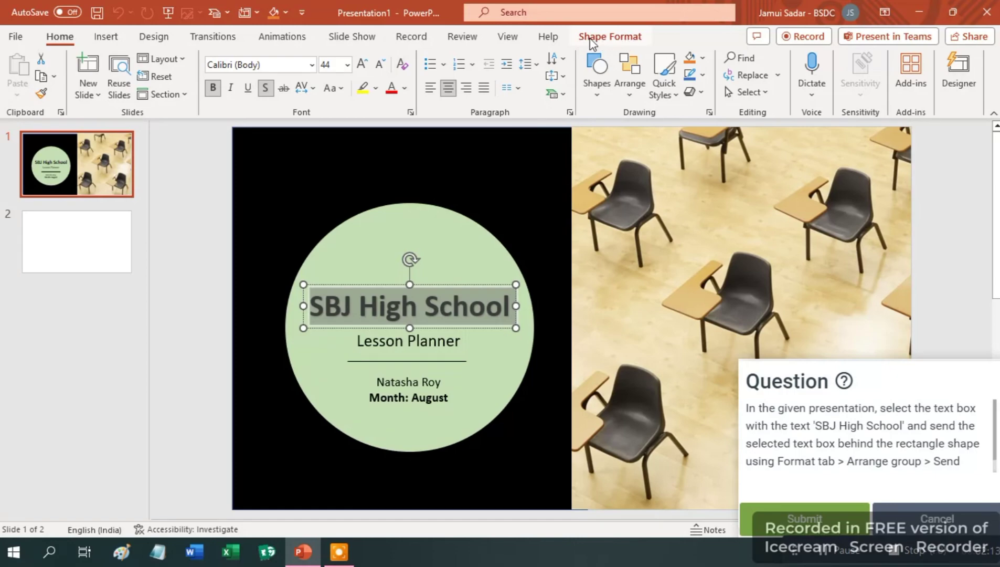
left_click(625, 42)
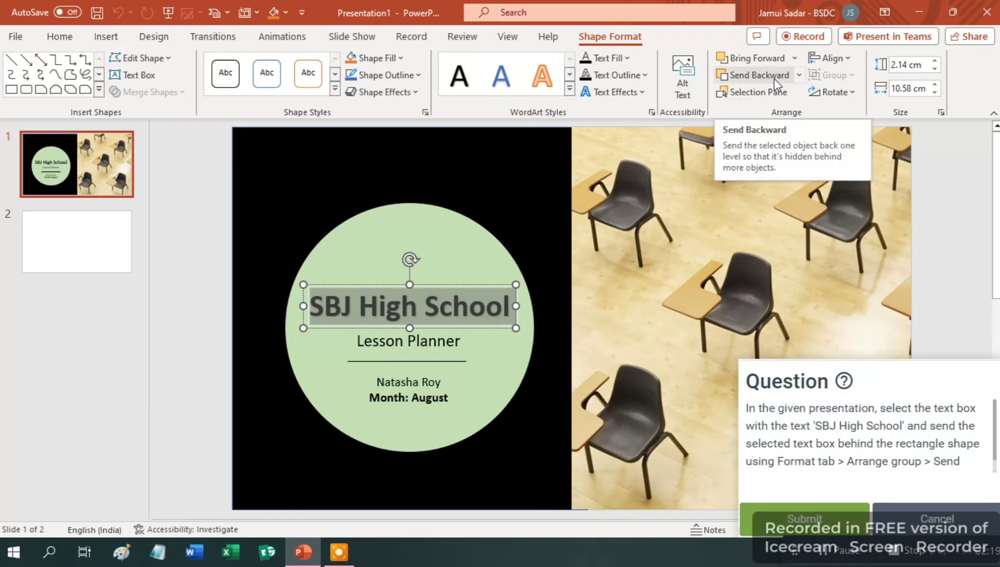
left_click(800, 77)
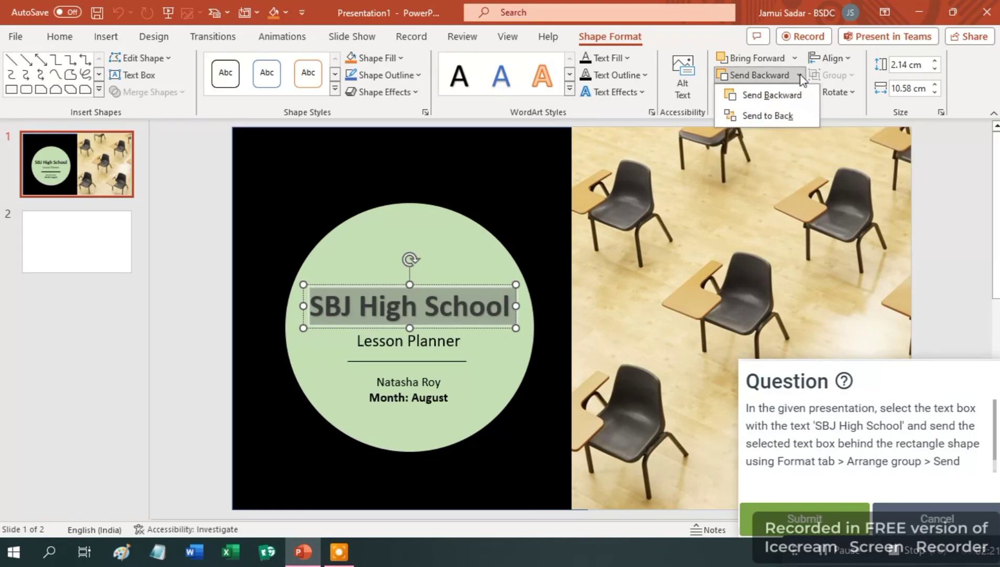
left_click(768, 116)
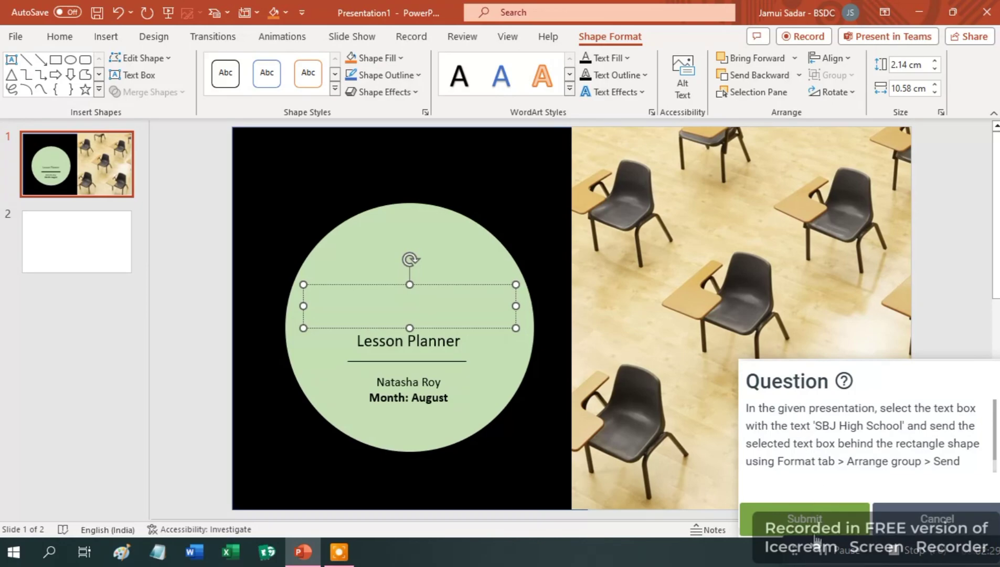
left_click(806, 522)
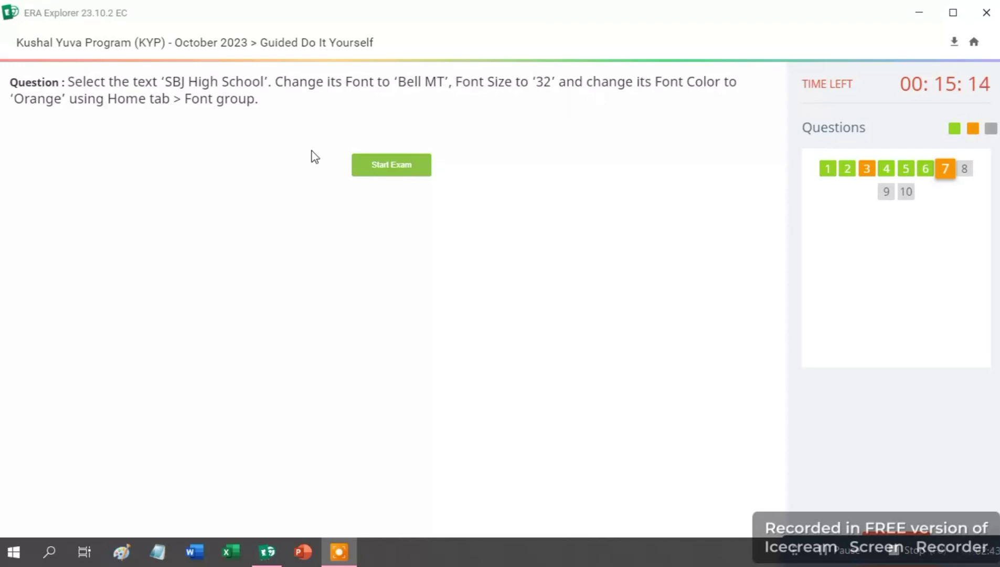
Bring the ERA Explorer window forward and start question 7 on title font formatting
left_click(551, 267)
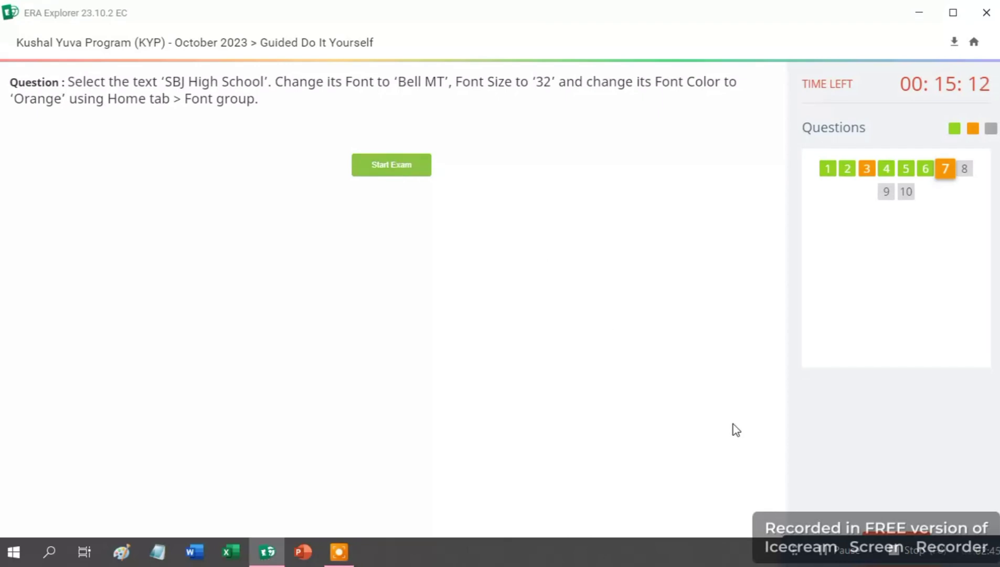
left_click(826, 550)
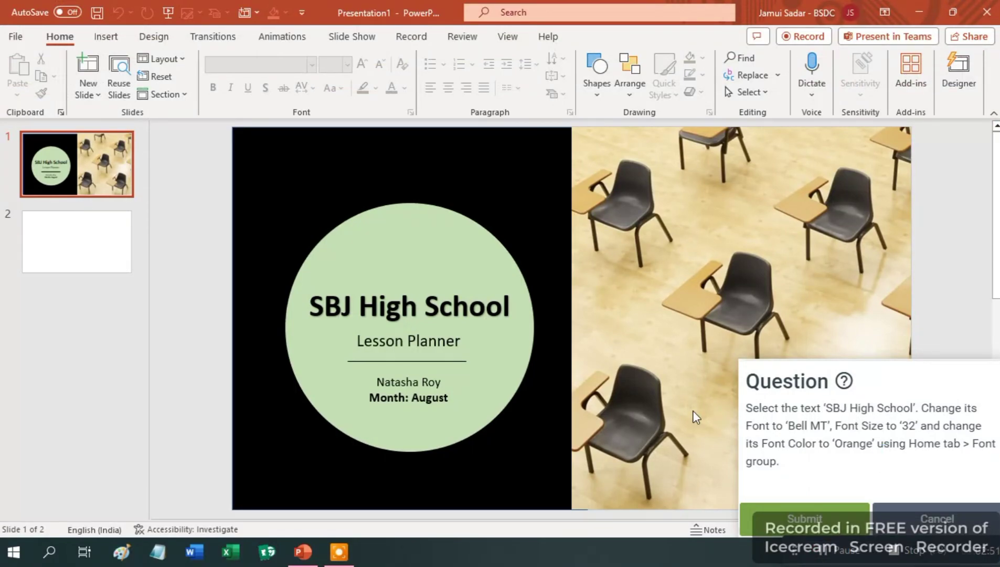
Change the SBJ High School title font to Bell MT
left_click(325, 307)
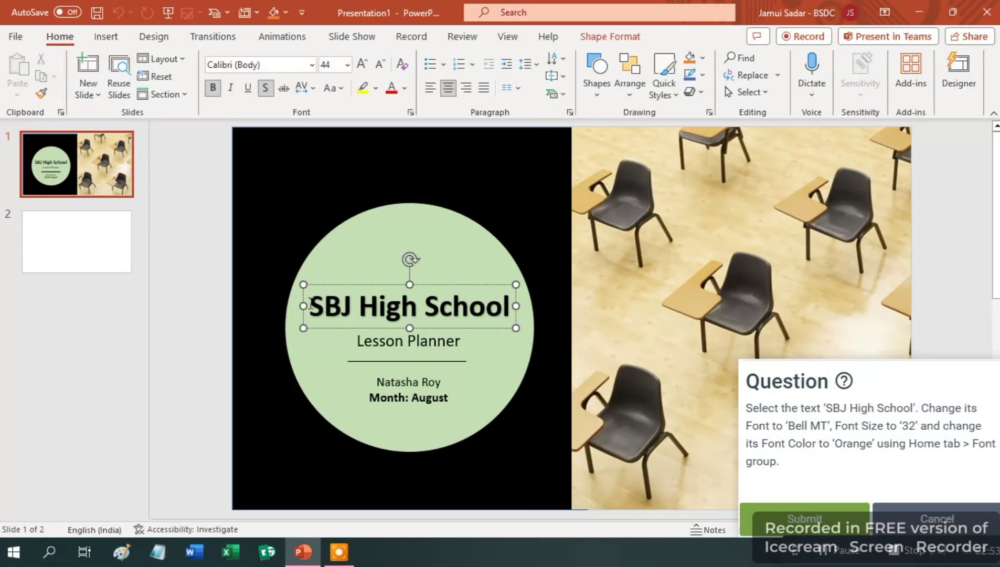
left_click_drag(310, 306, 487, 315)
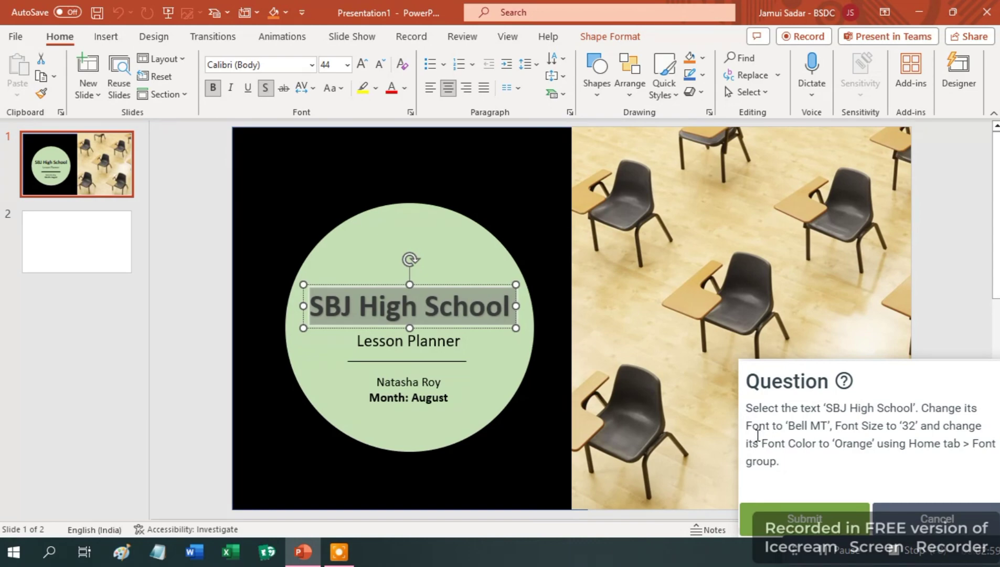
key("ctrl+shift+Left")
key("ctrl+shift+Left")
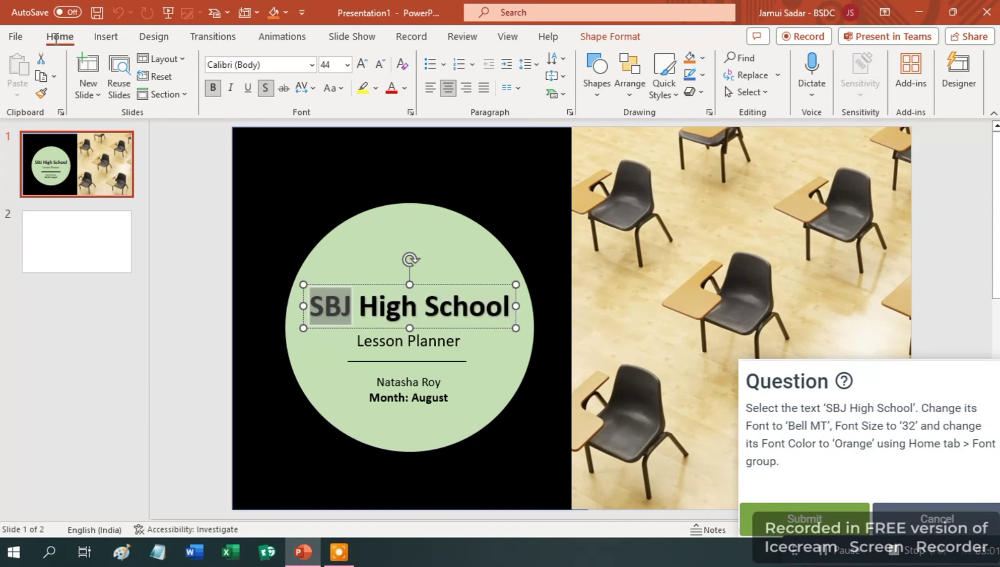
key("shift+Left")
key("shift+Left")
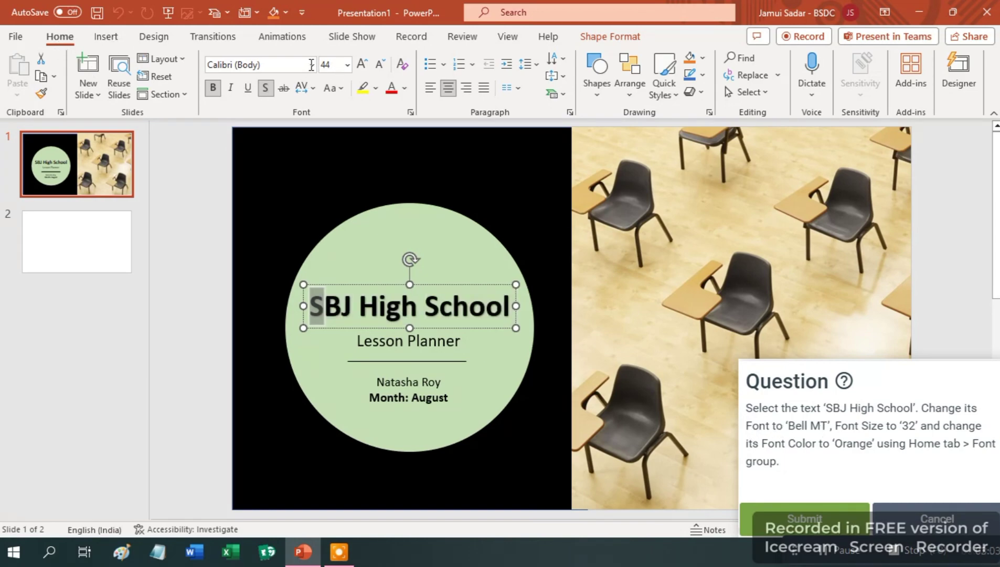
left_click(310, 67)
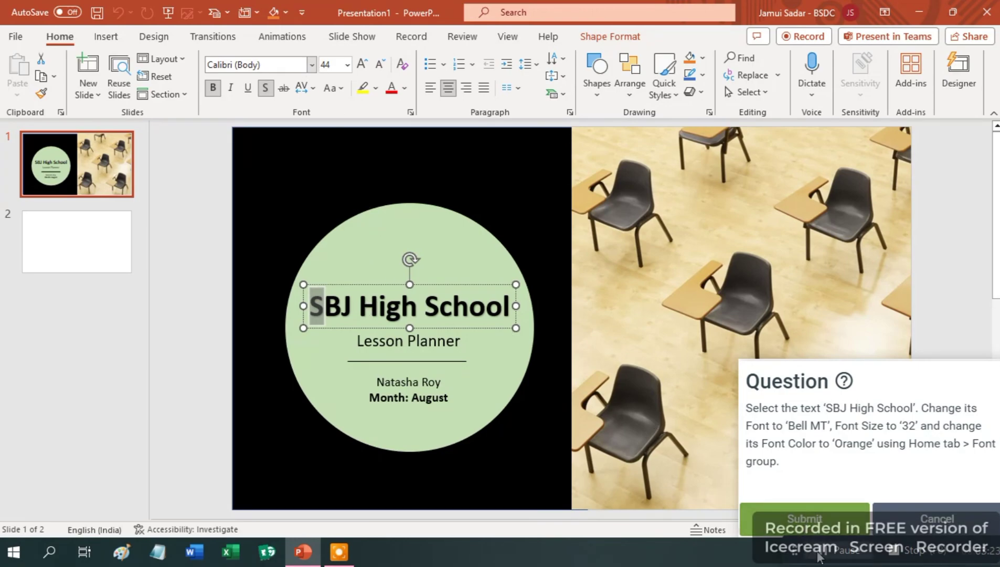
left_click_drag(511, 333, 565, 302)
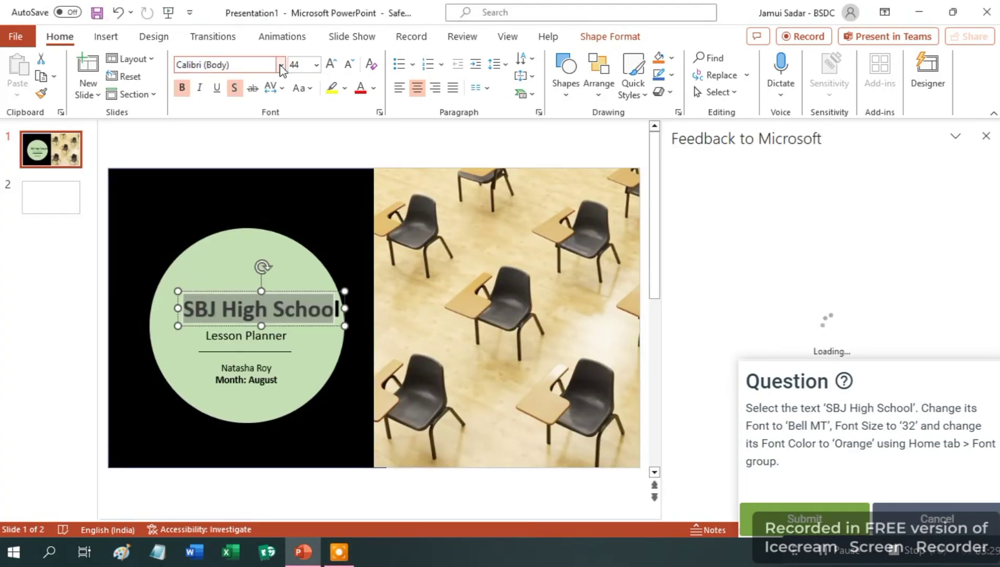
left_click(281, 65)
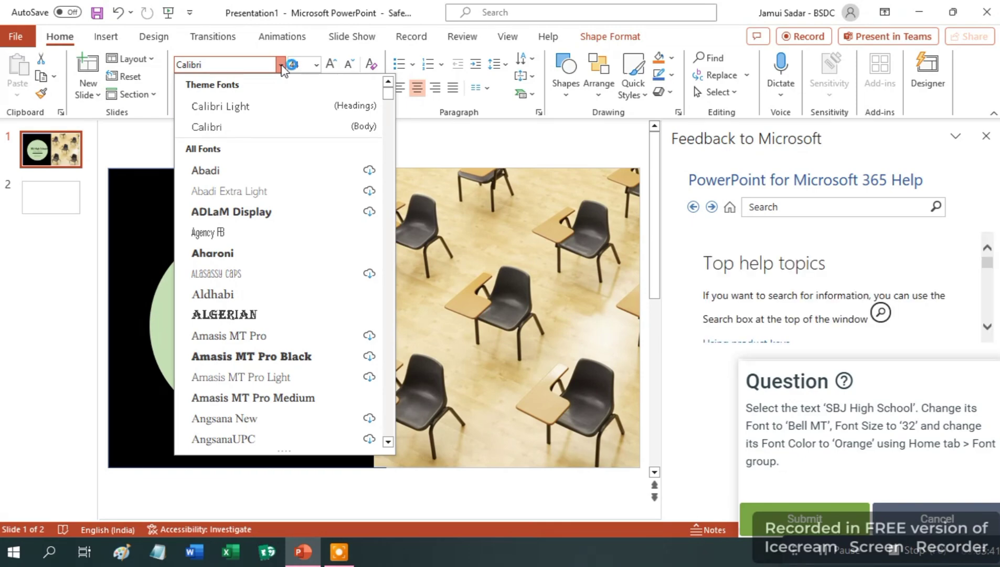
left_click(280, 66)
left_click(280, 65)
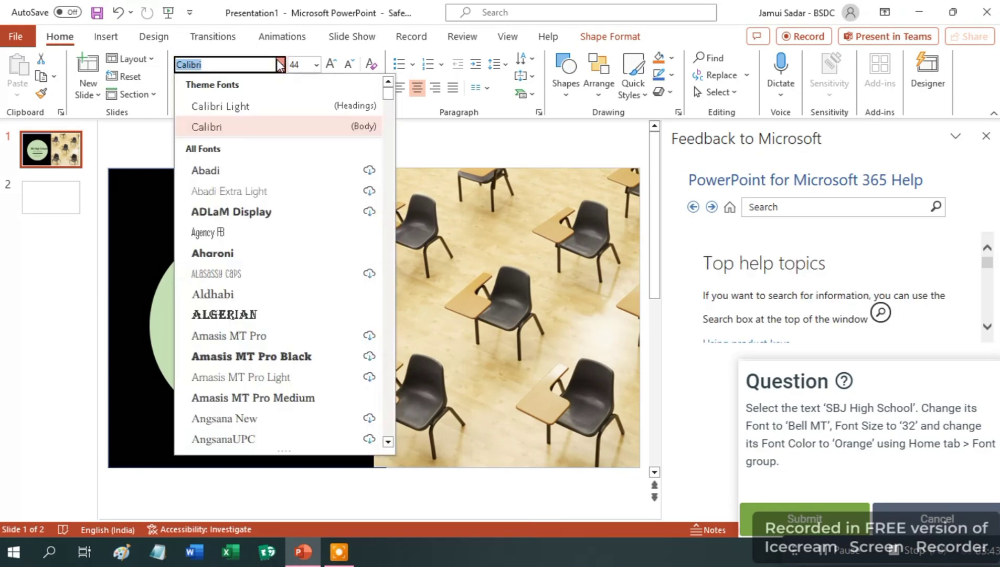
type("B")
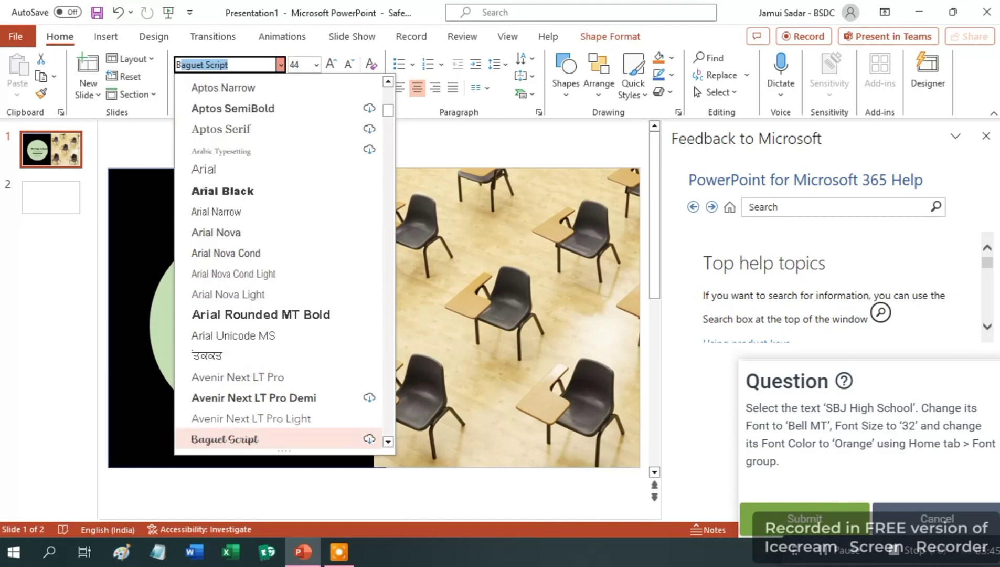
type("e")
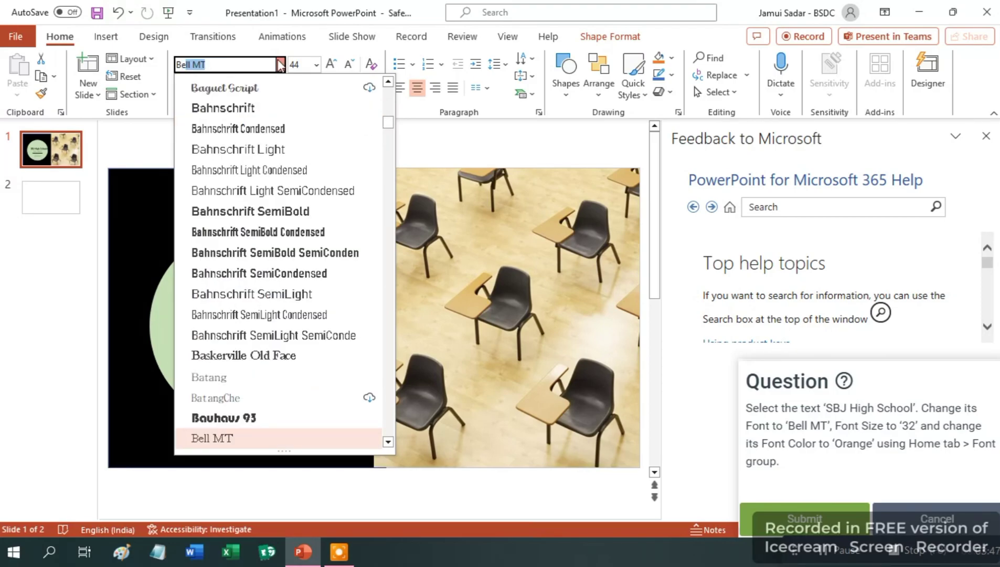
type("ll")
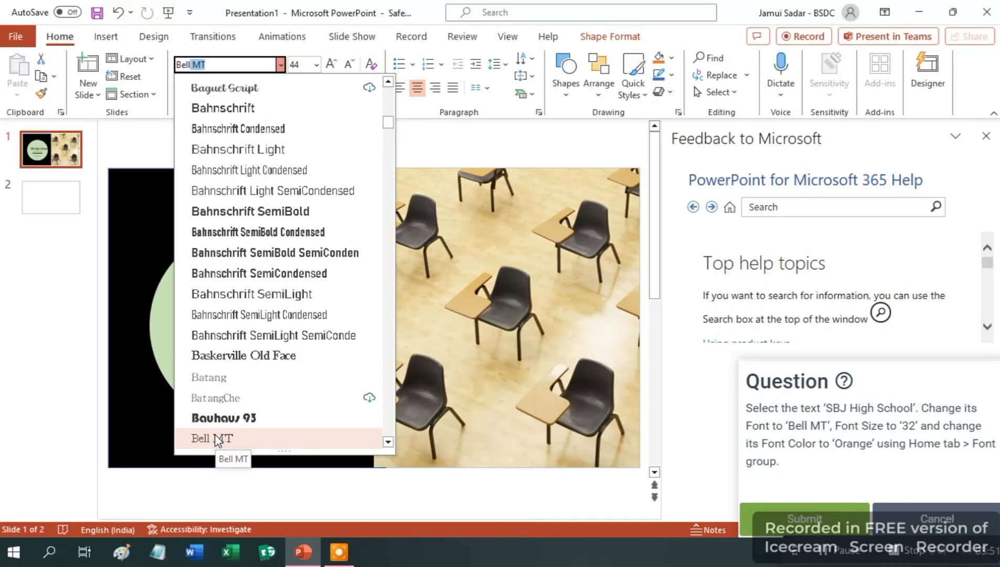
left_click(216, 439)
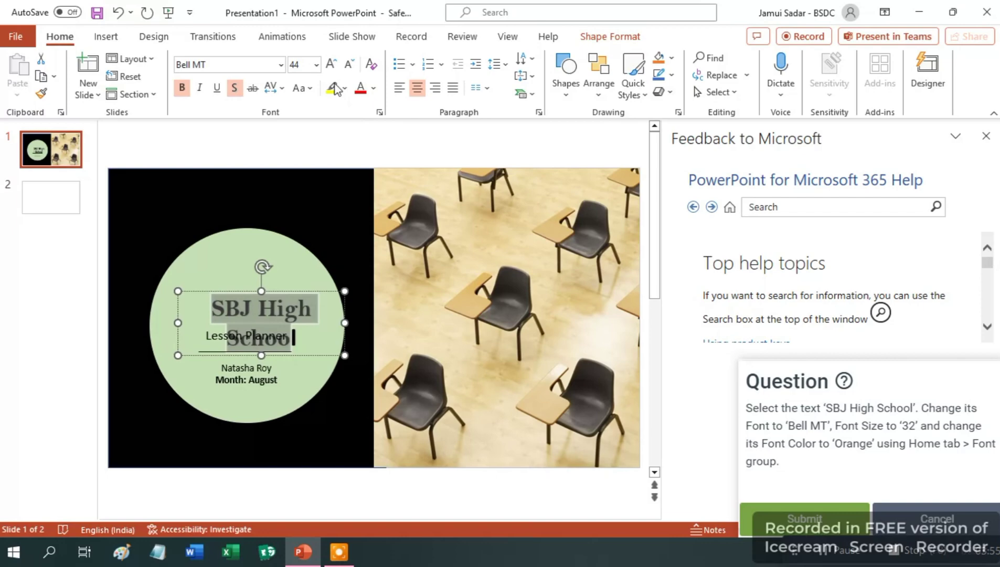
Set the title font size to 32 and bring up the font colour choices
left_click(317, 64)
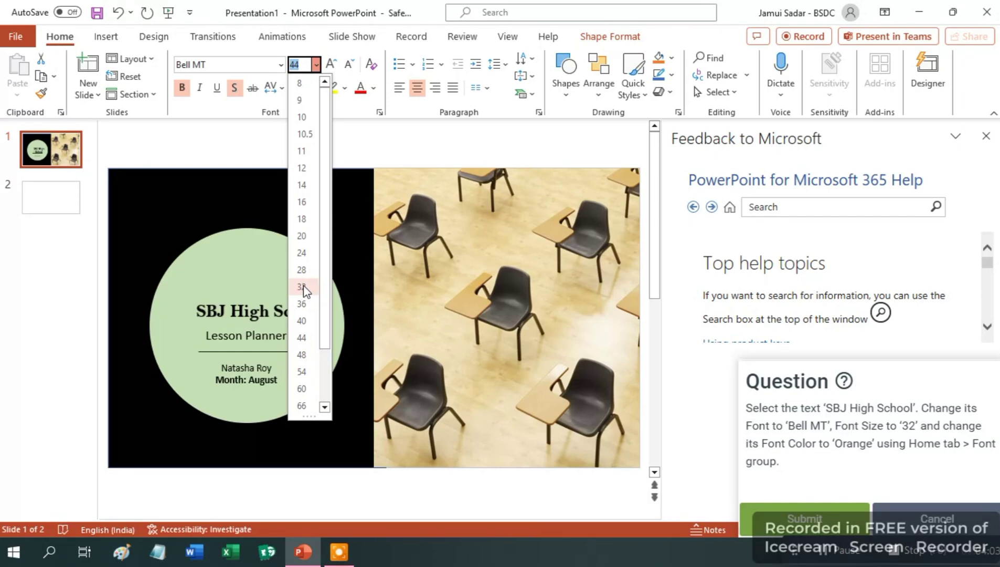
left_click(303, 288)
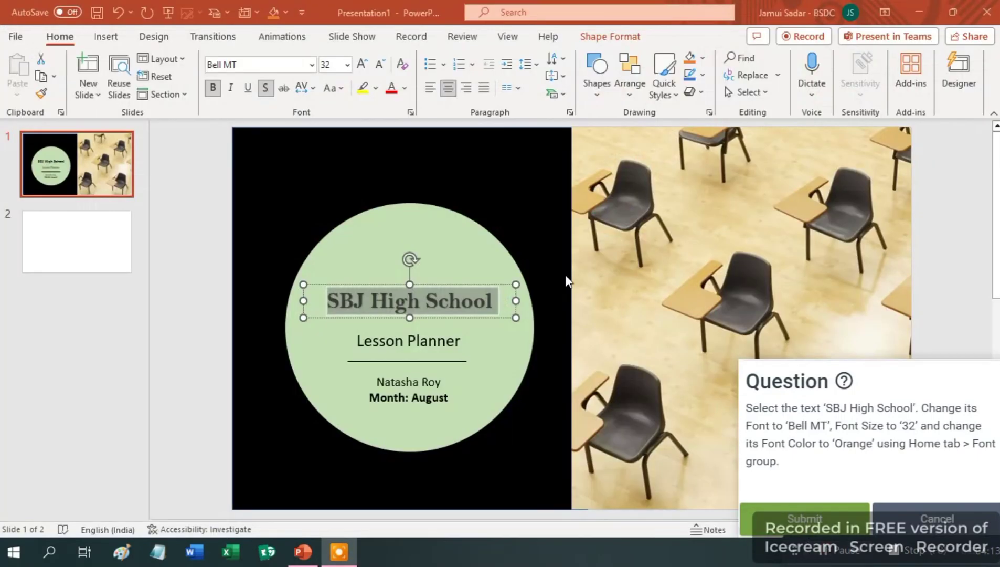
left_click(404, 89)
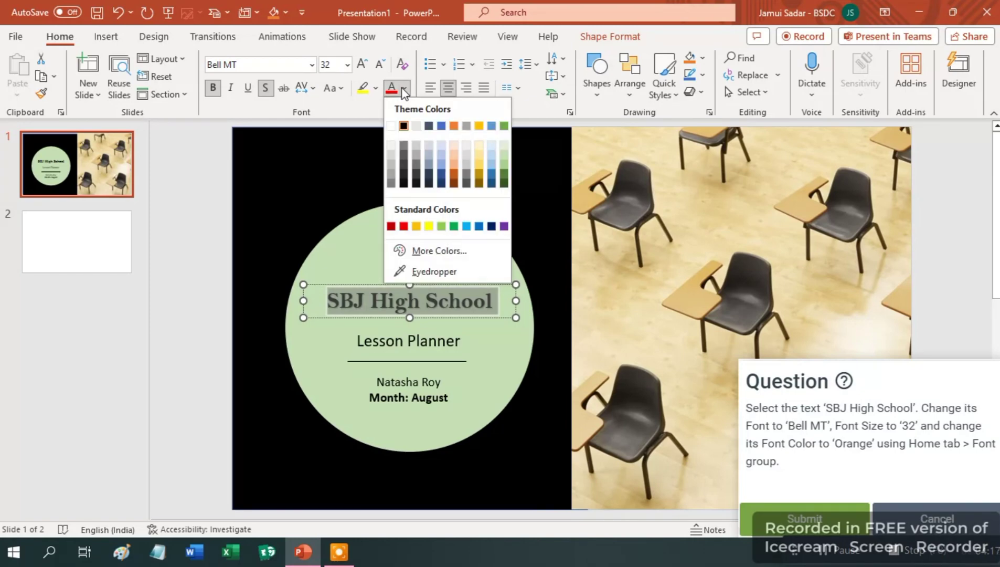
Colour the title orange and start question 8, the 2x3 table task
left_click(416, 226)
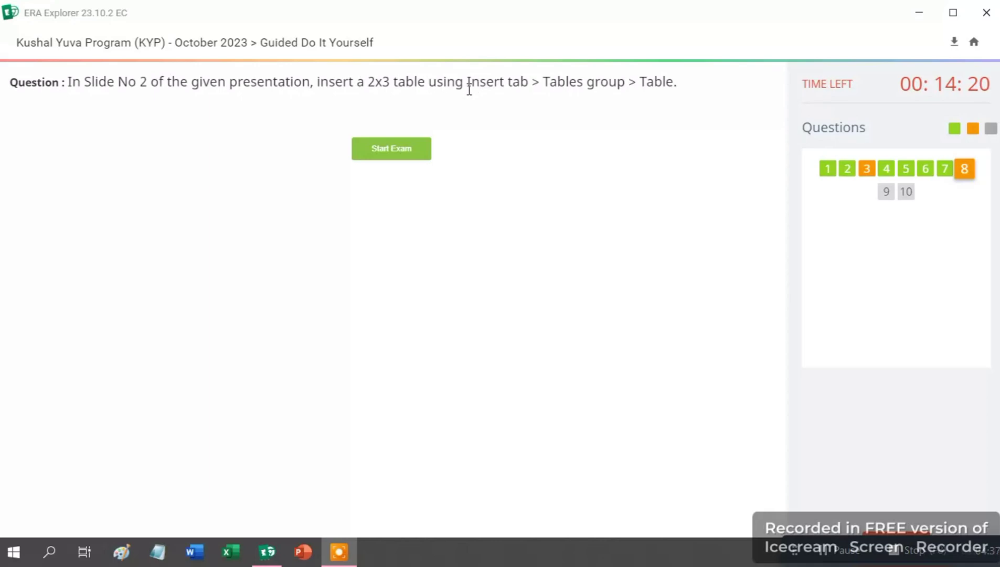
left_click(411, 153)
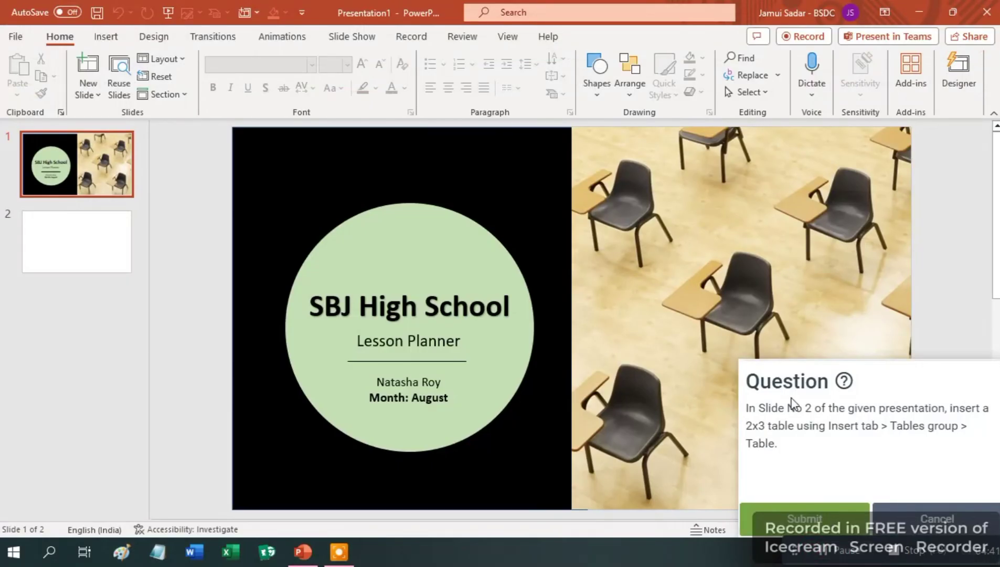
Insert a table of 2 columns and 3 rows on slide 2 via the Insert Table dialog
left_click(73, 249)
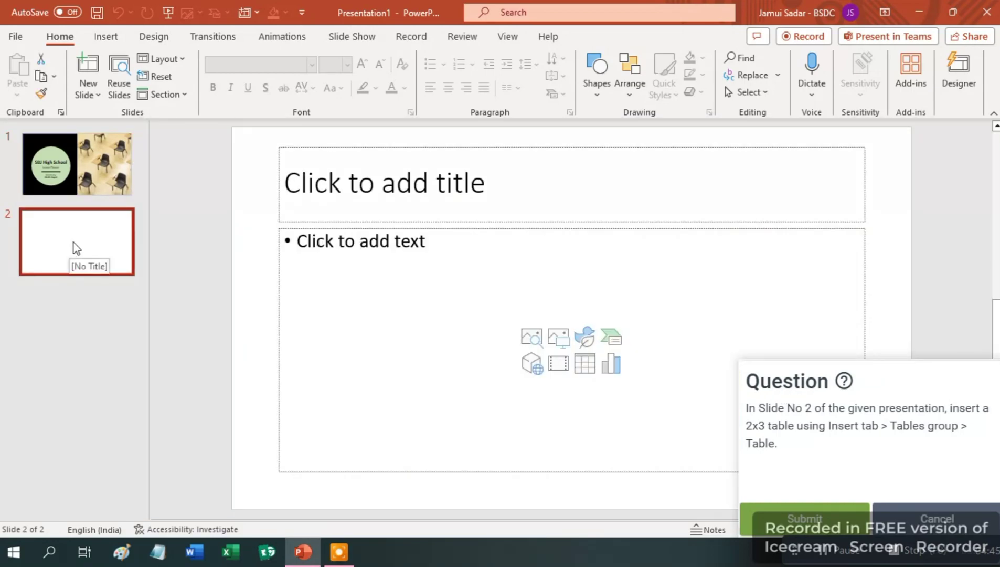
left_click(106, 37)
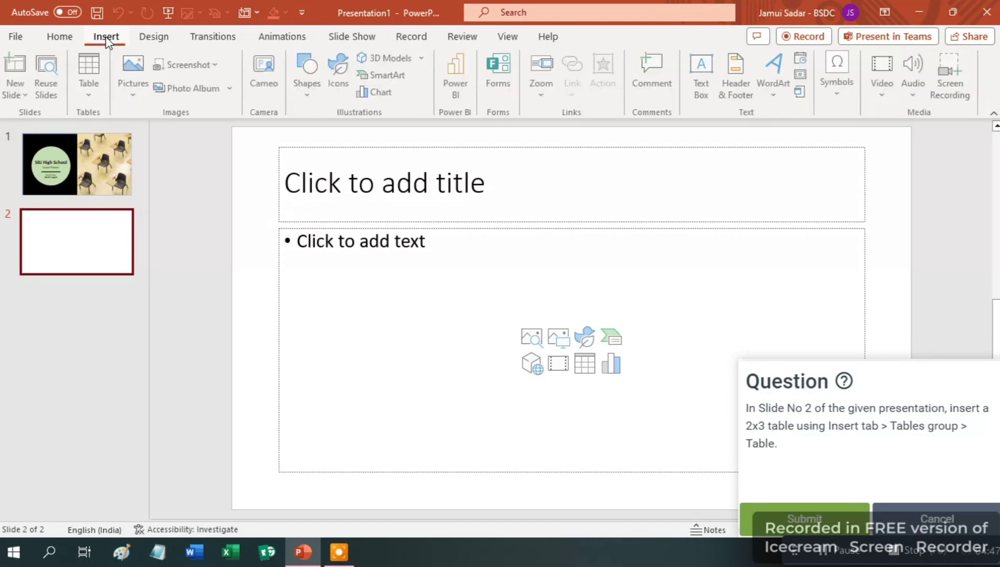
left_click(90, 94)
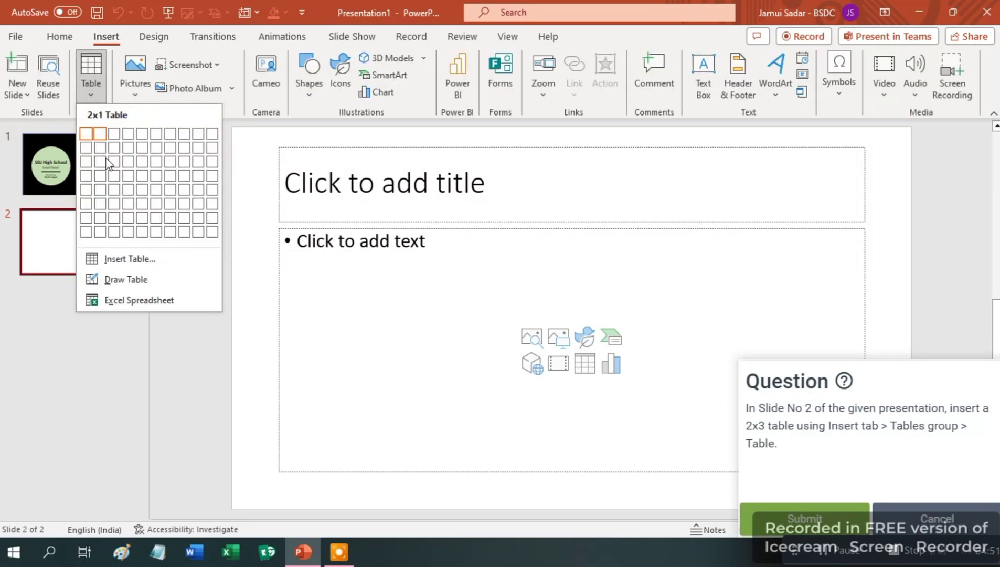
left_click(113, 259)
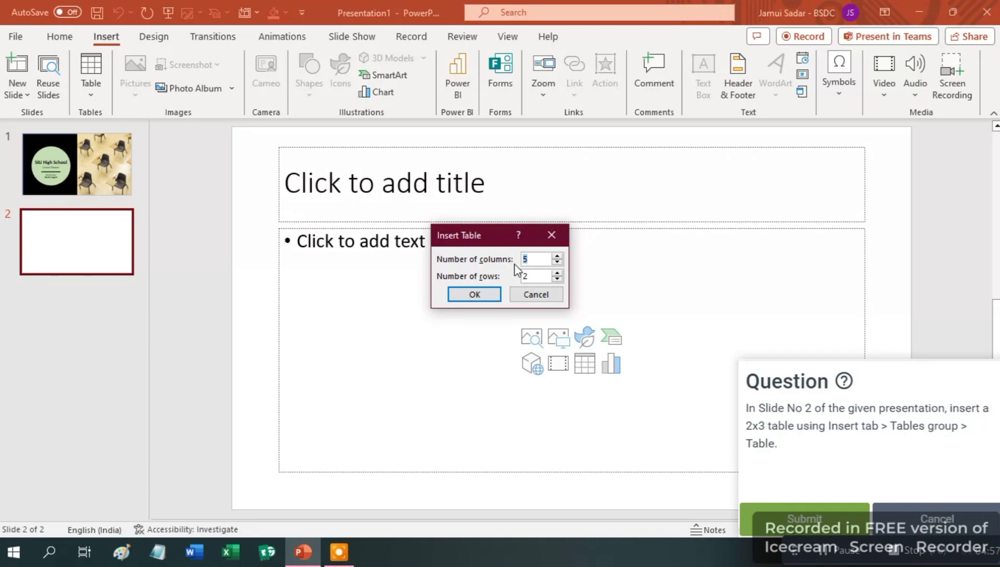
type("2")
left_click(540, 275)
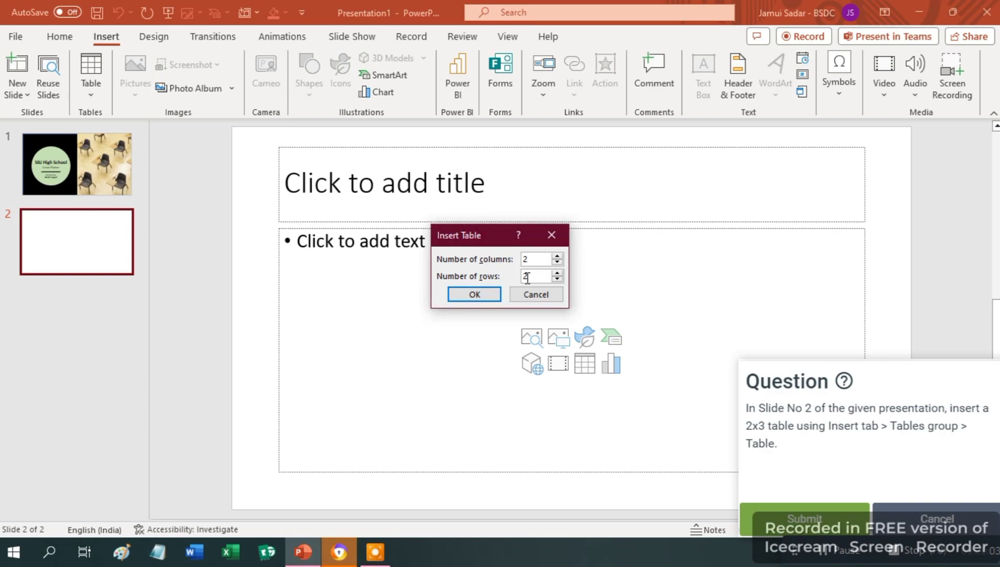
key("BackSpace")
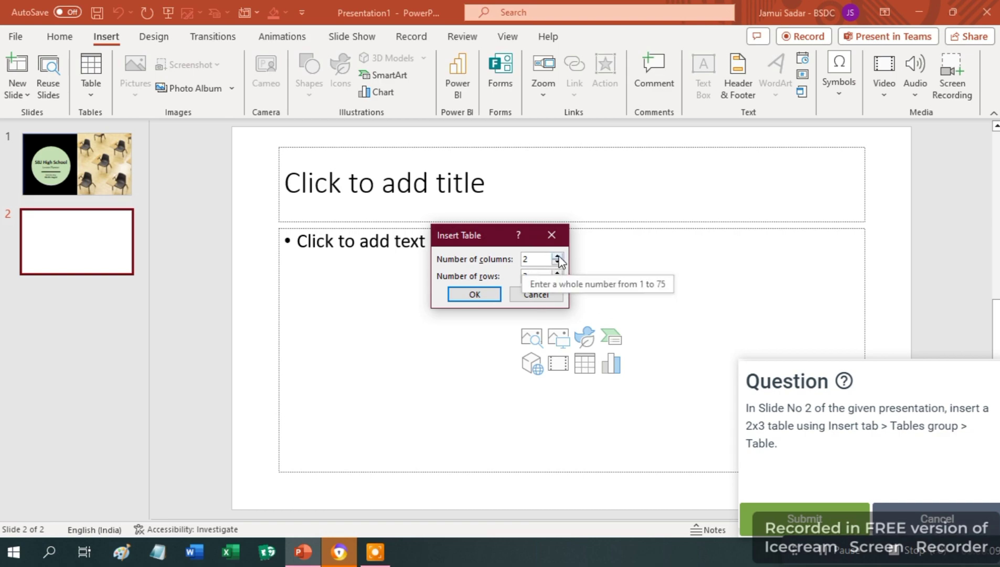
mouse_move(525, 276)
type("3")
left_click(485, 296)
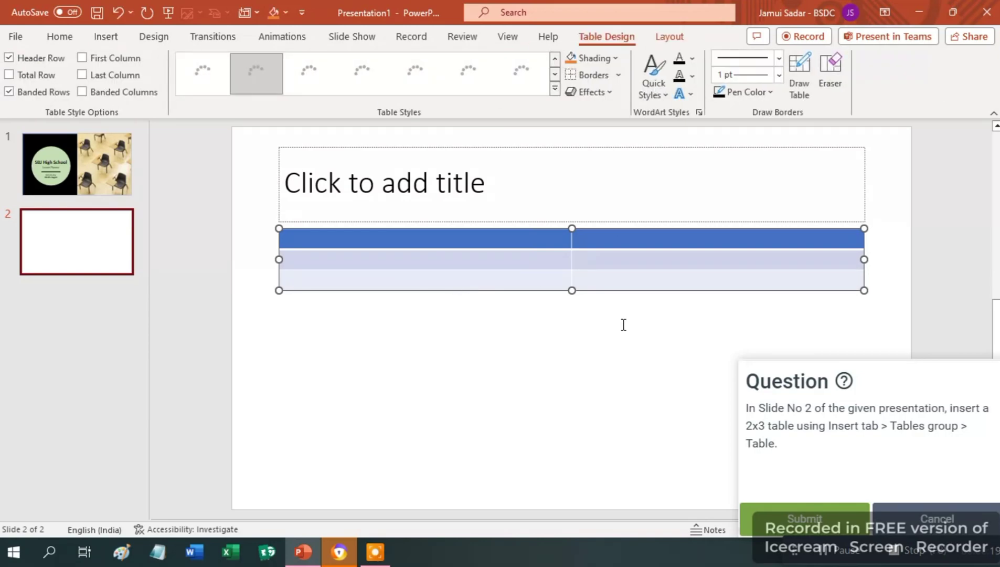
Submit the table answer and start question 9 on image brightness/contrast
left_click(808, 519)
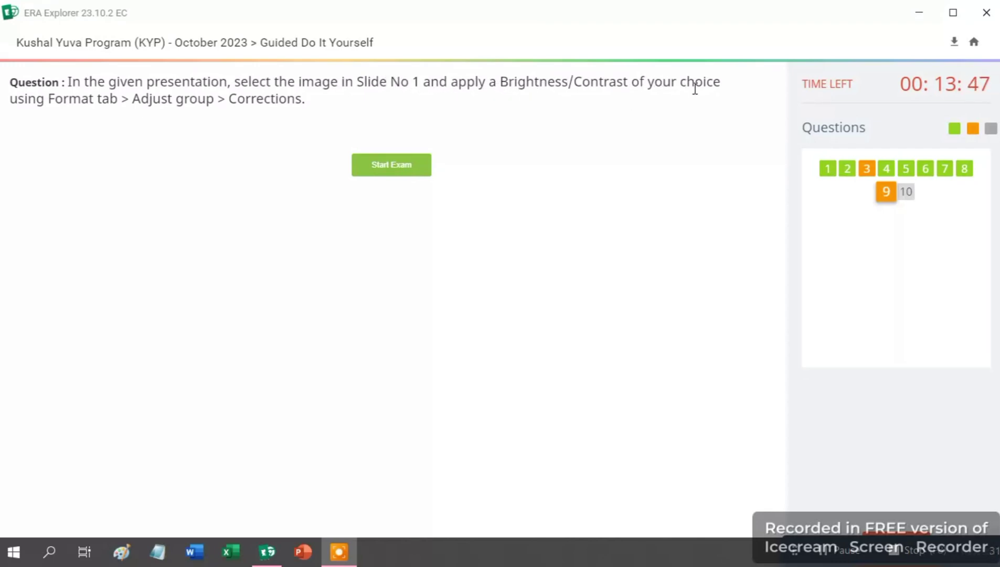
left_click(379, 169)
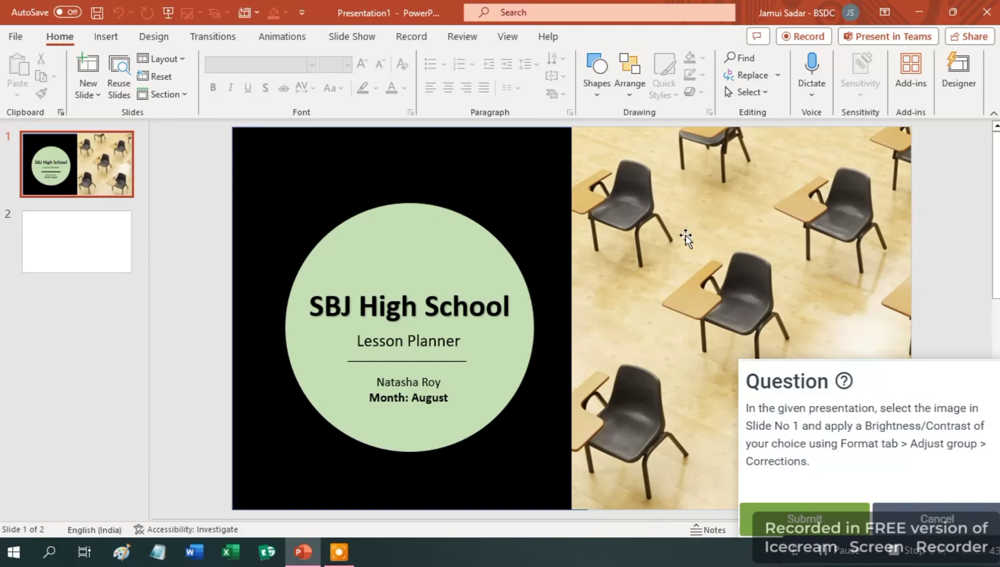
Apply a Brightness/Contrast correction preset to the classroom chairs photo and submit
left_click(716, 233)
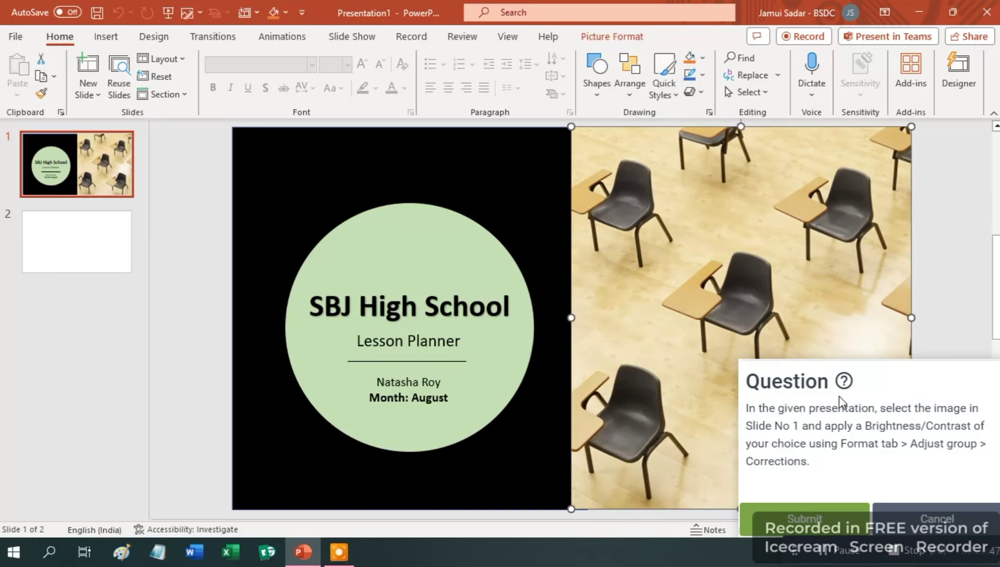
left_click(614, 37)
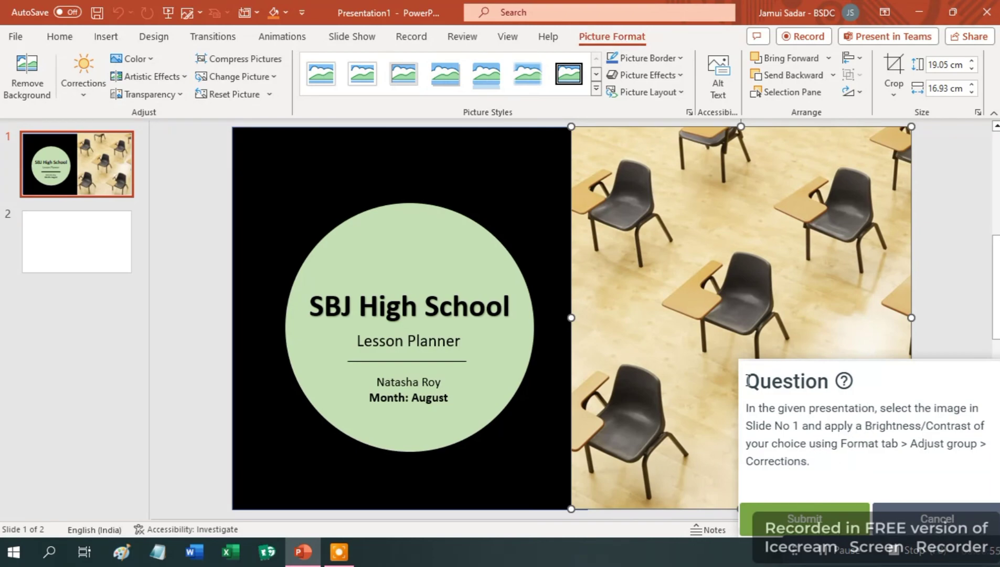
left_click(82, 92)
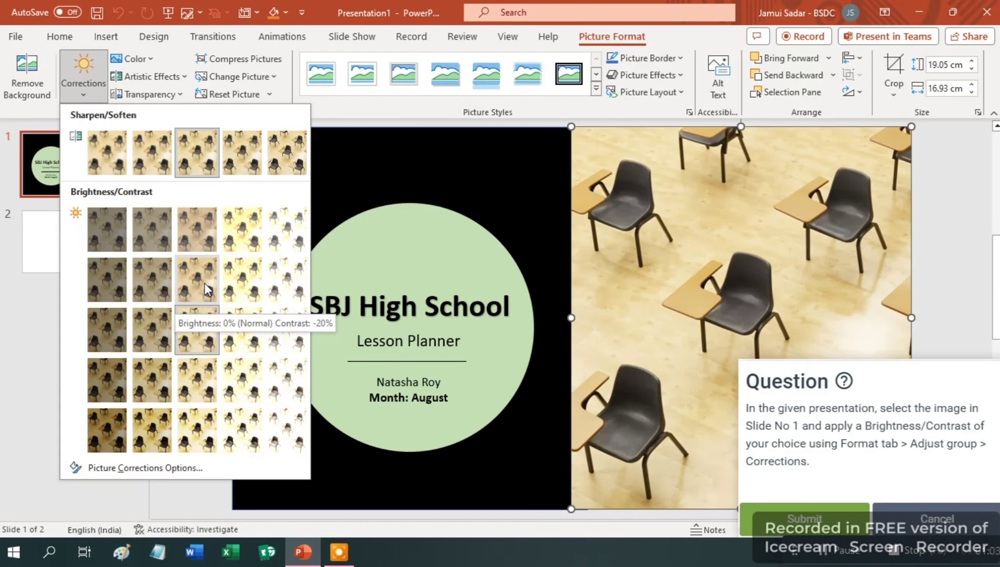
left_click(201, 281)
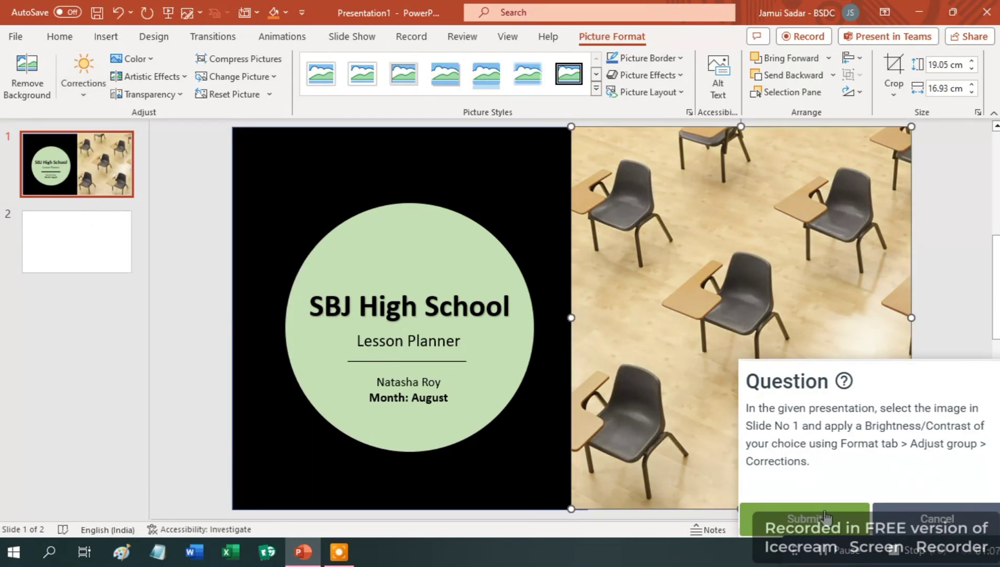
left_click(805, 519)
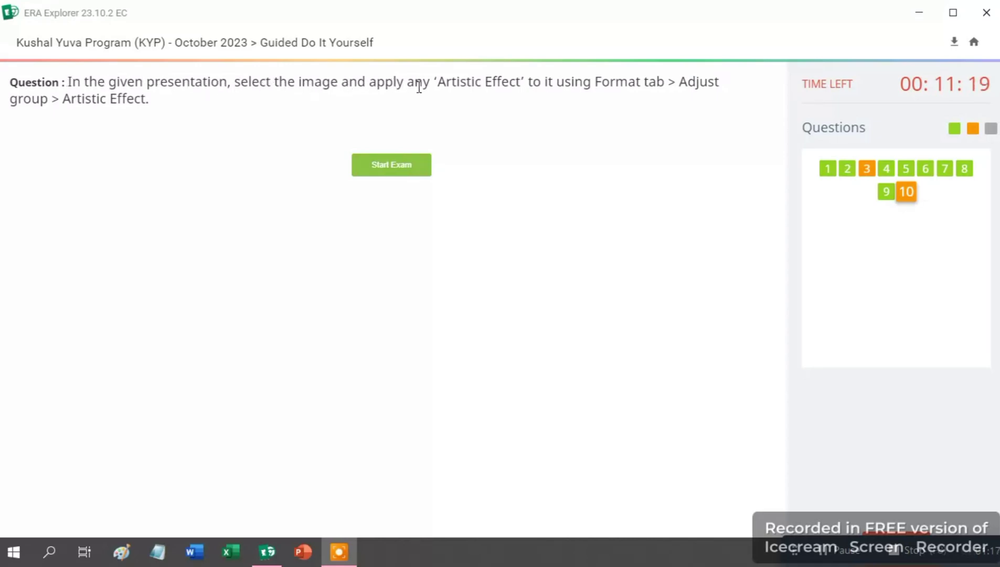
Start question 10, the task to apply an Artistic Effect to the image
left_click(398, 158)
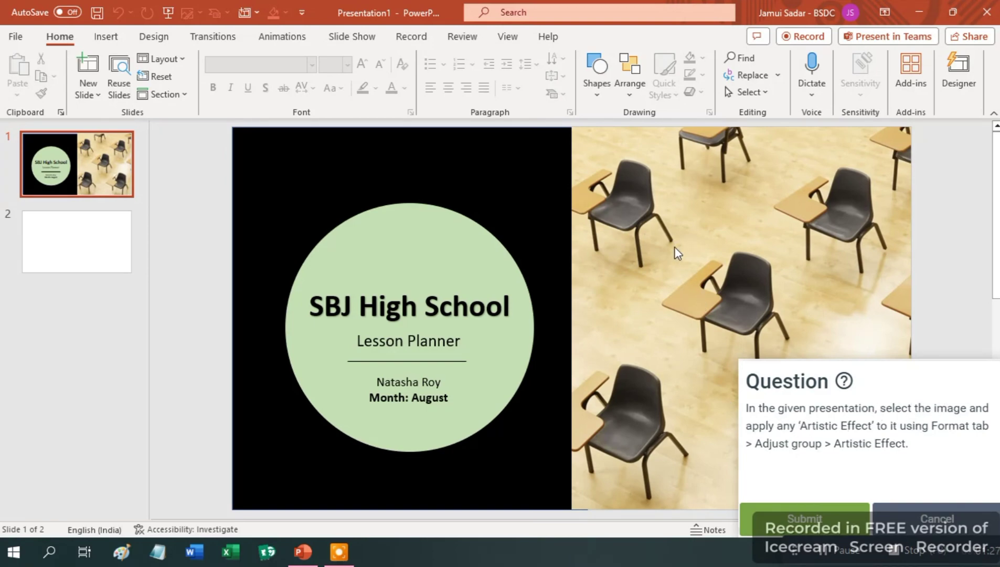
Apply a textured effect from the Artistic Effects gallery to the classroom chairs photo
left_click(690, 242)
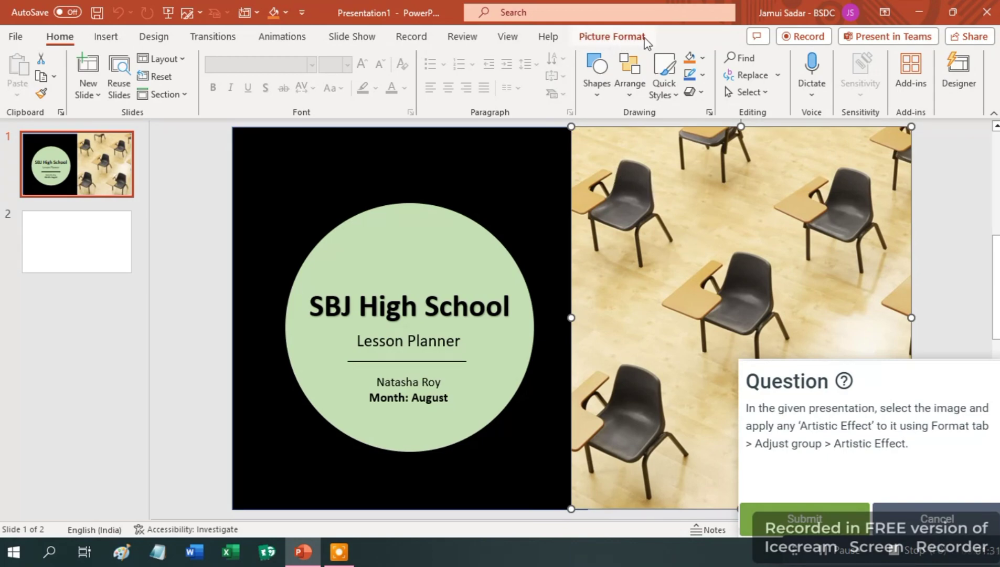
left_click(615, 39)
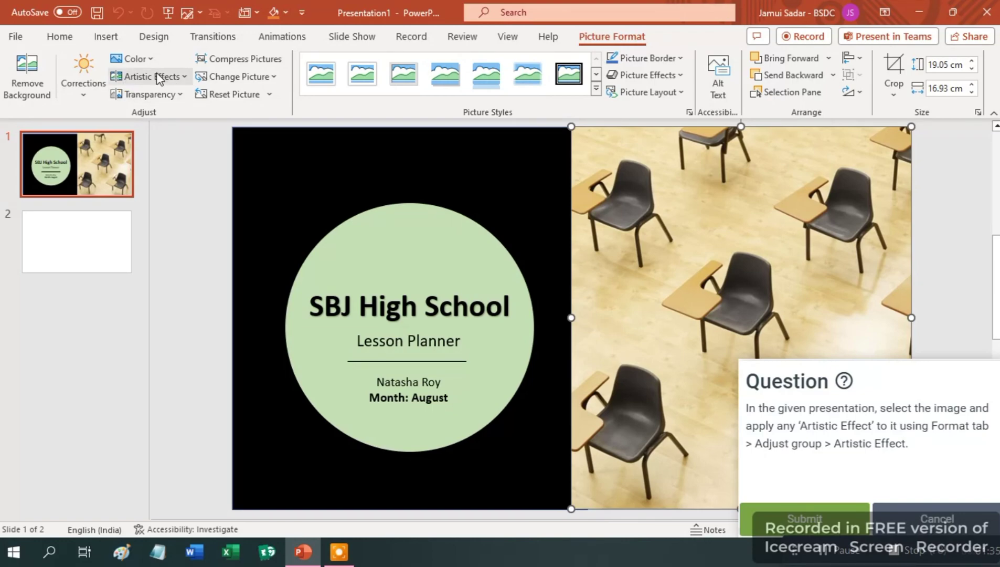
left_click(185, 77)
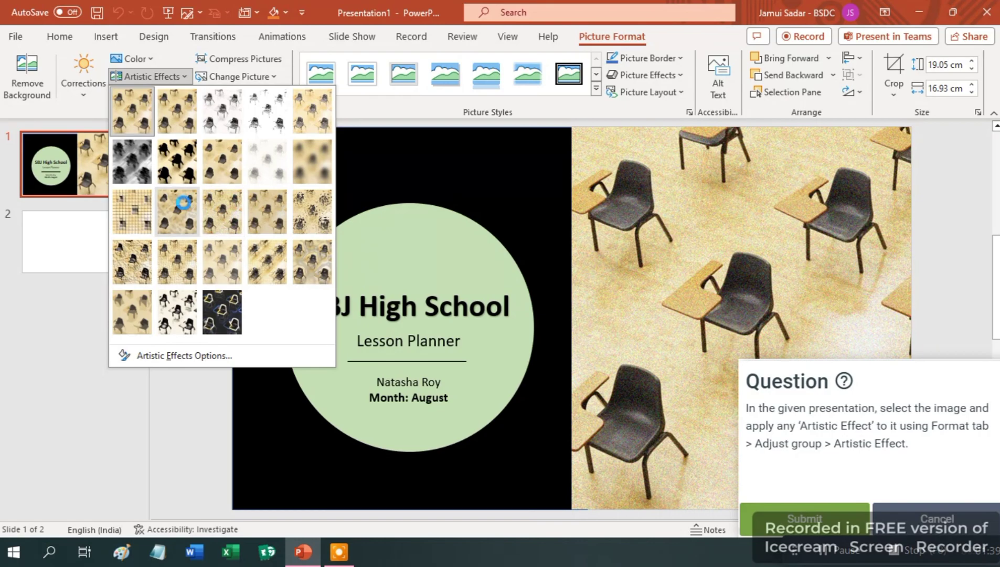
left_click(184, 205)
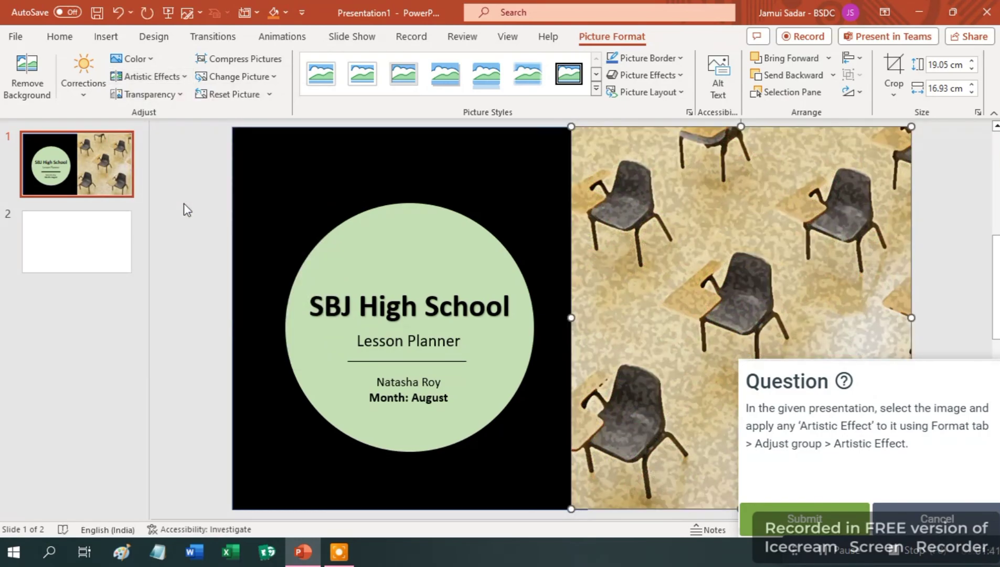
Submit the artistic-effect answer to move to simulation question 1
left_click(766, 509)
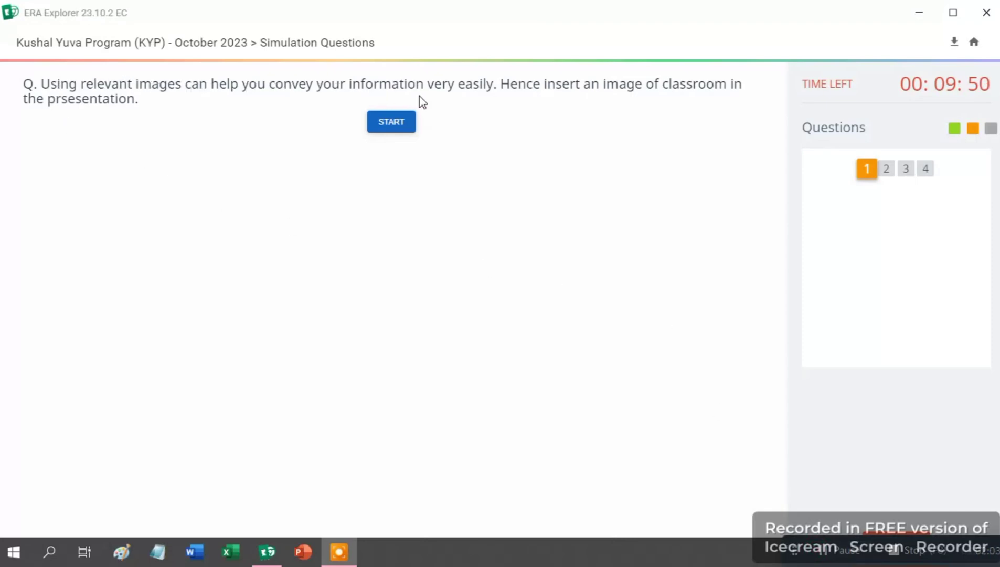
Insert the Classroom image from Downloads onto the Lesson Planner title slide and submit
left_click(392, 122)
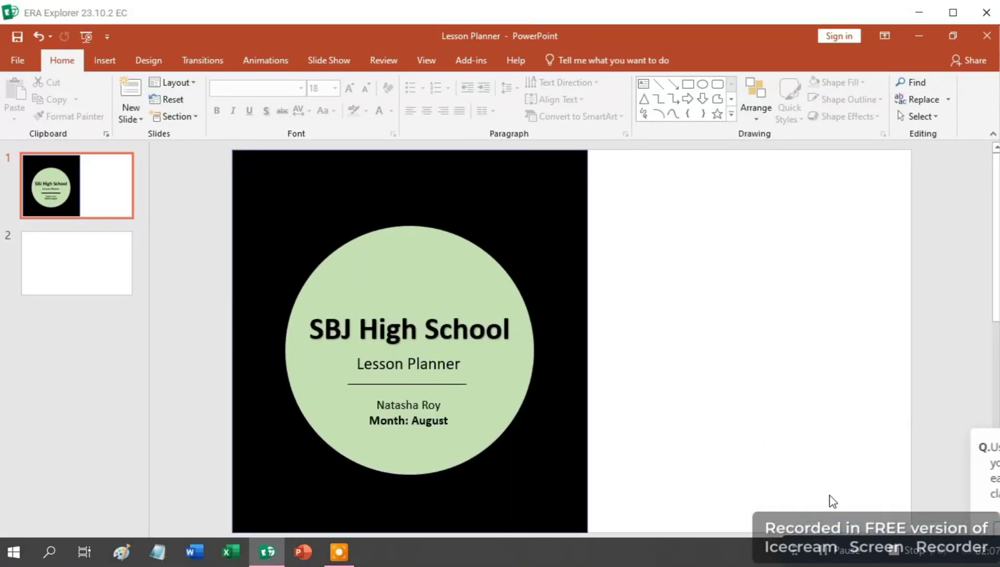
left_click(105, 61)
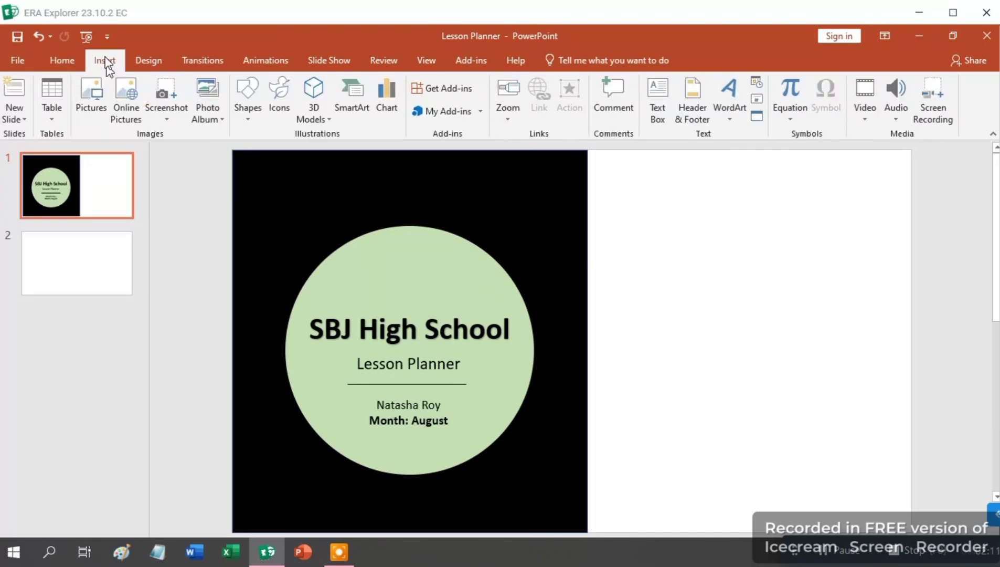
left_click(87, 109)
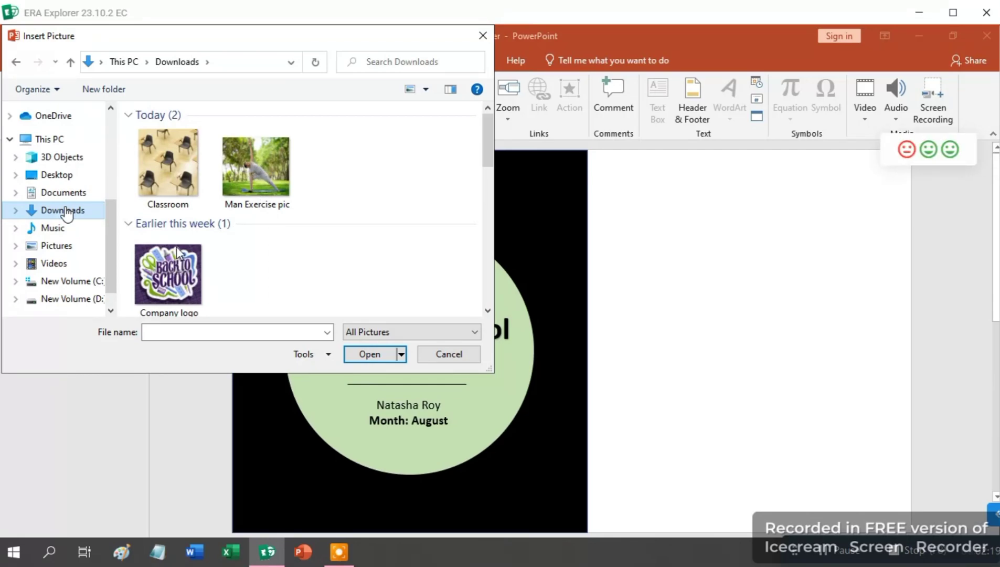
left_click(166, 169)
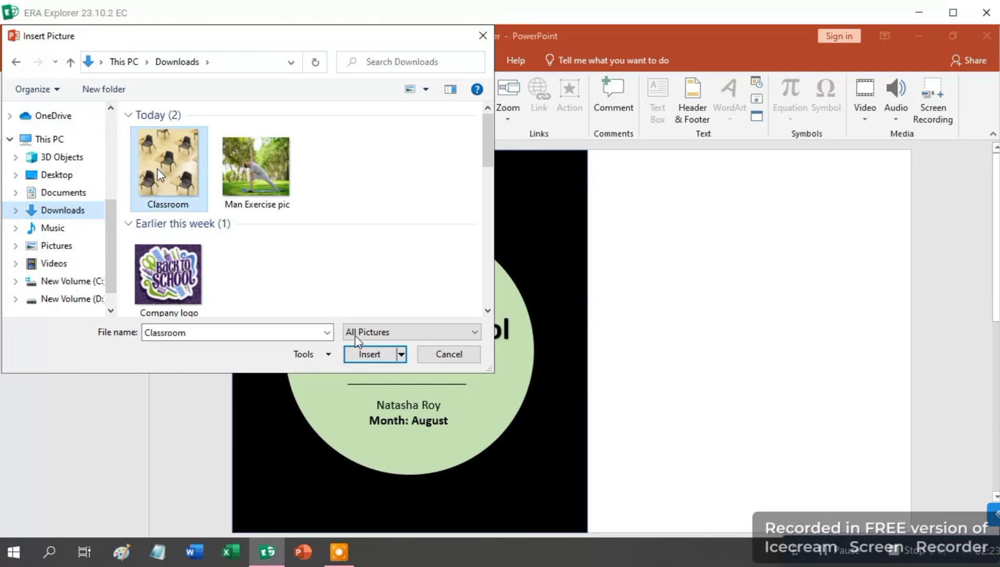
left_click(370, 355)
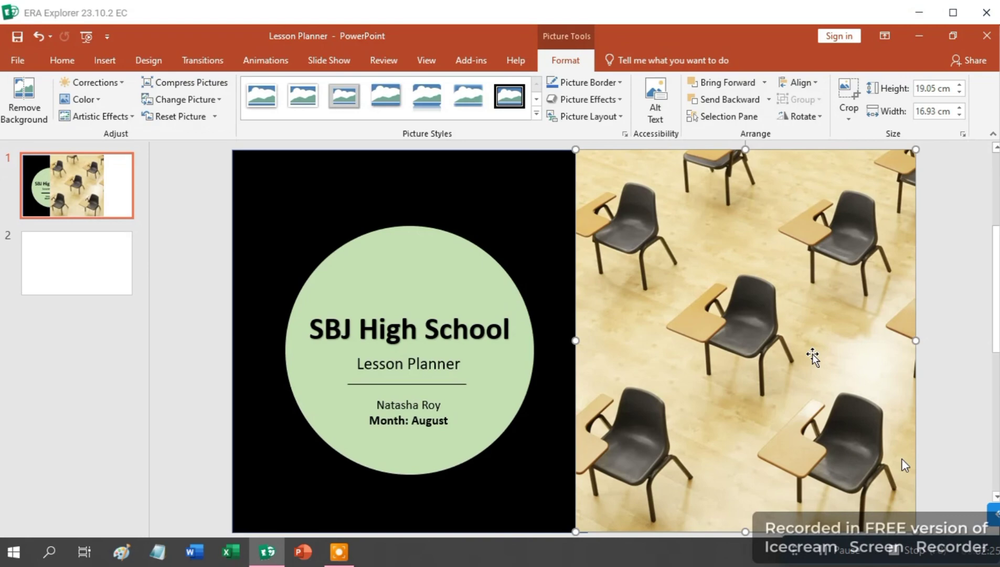
left_click(994, 518)
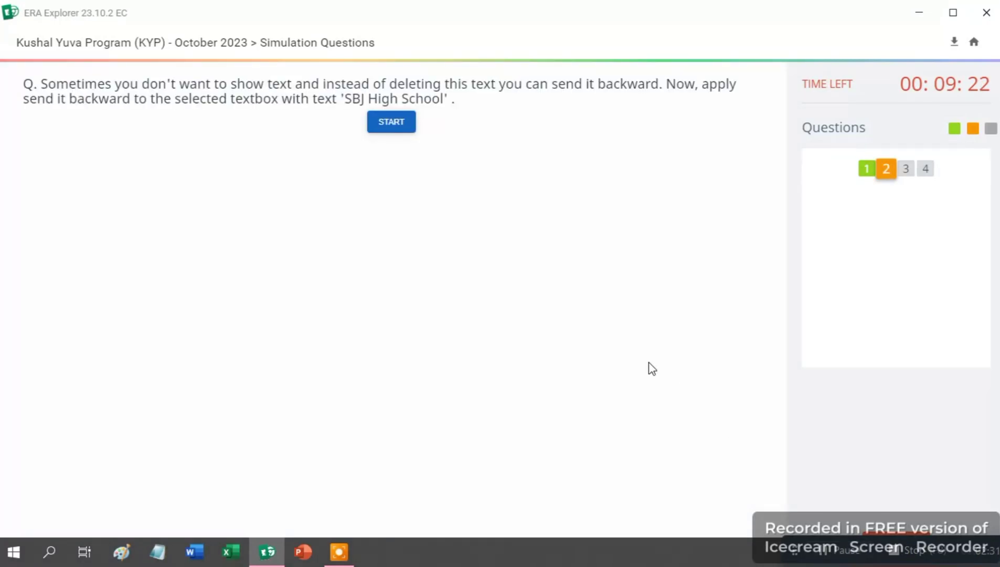
Send the 'SBJ High School' text box backward behind the green circle
left_click(391, 123)
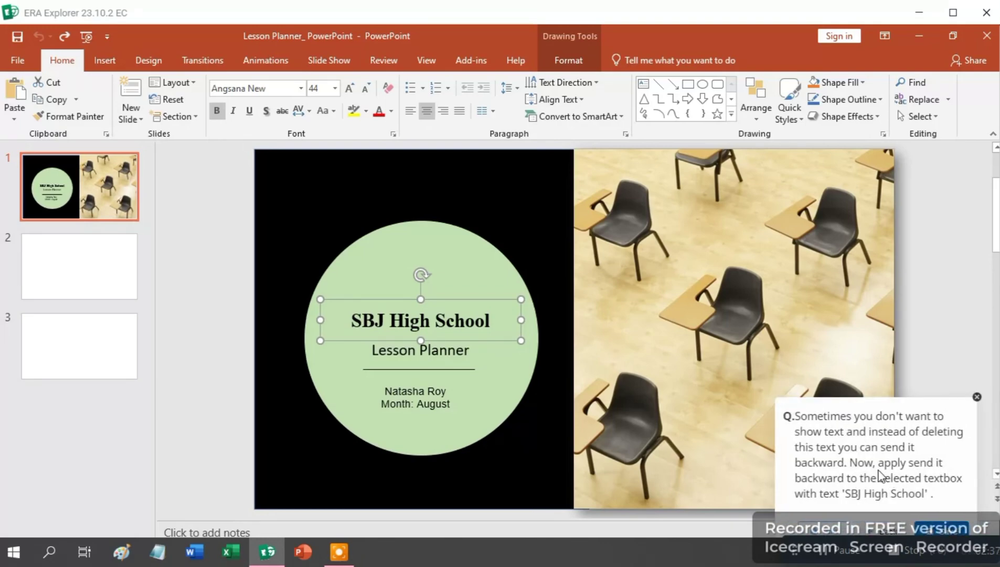
mouse_move(875, 453)
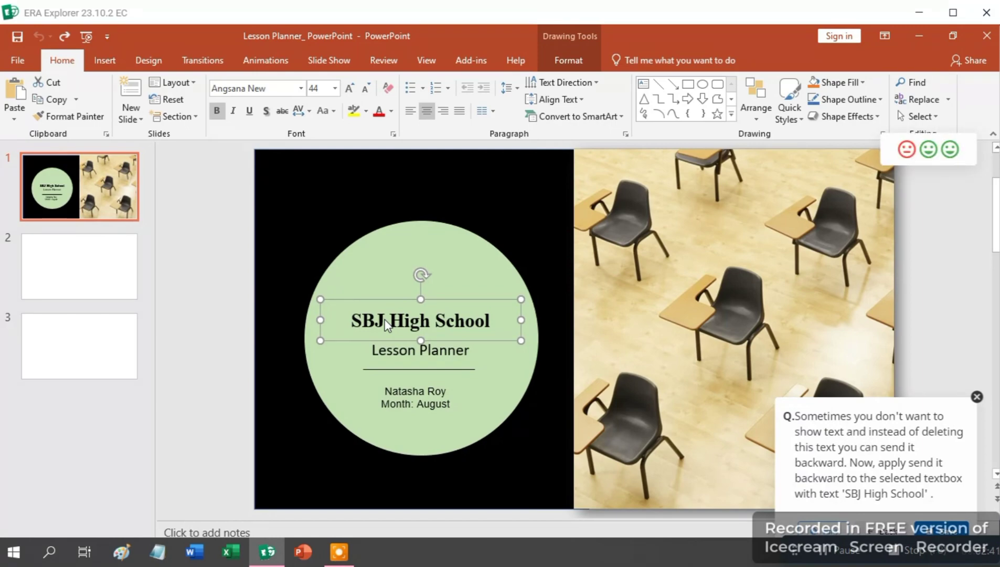
left_click(566, 64)
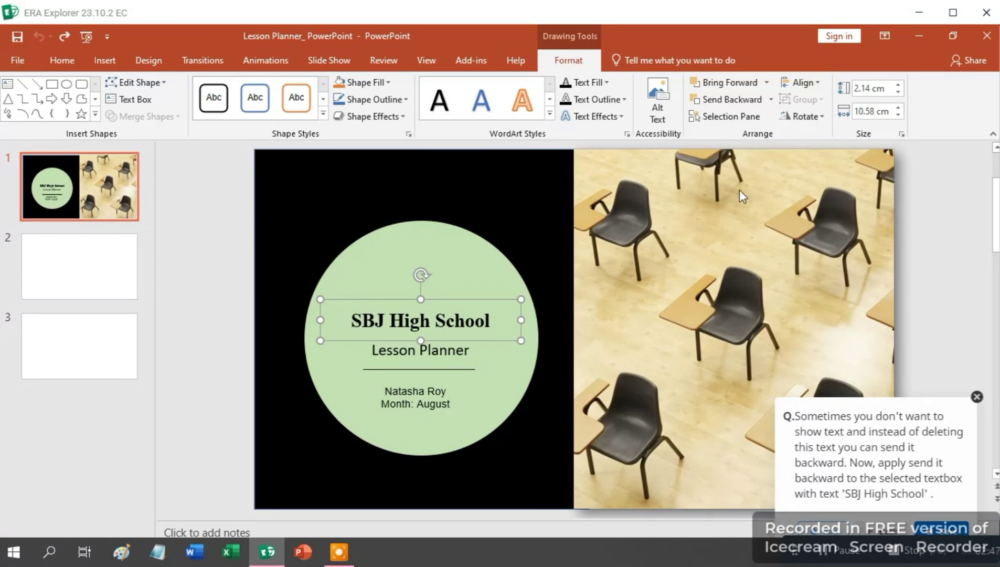
left_click(771, 102)
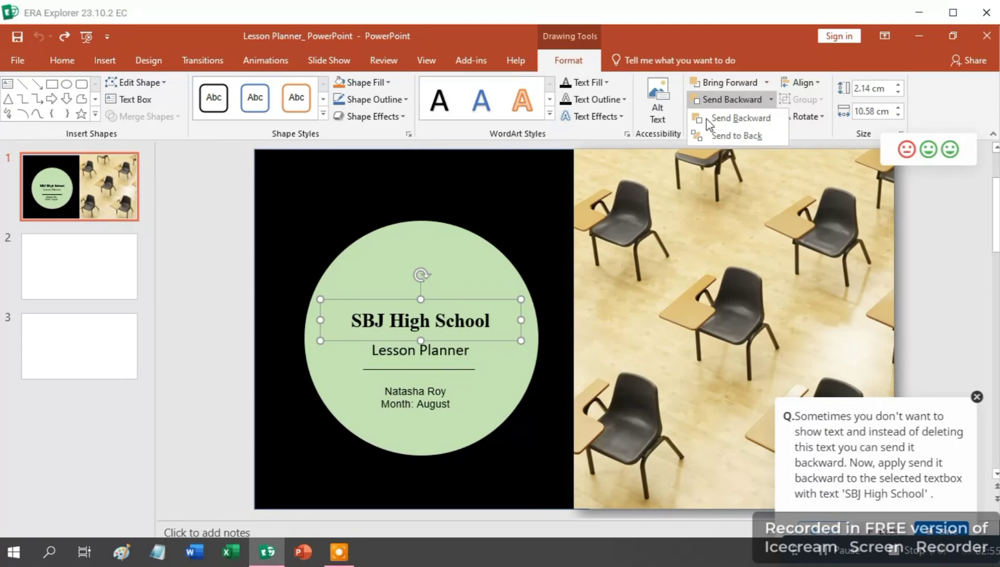
left_click(725, 120)
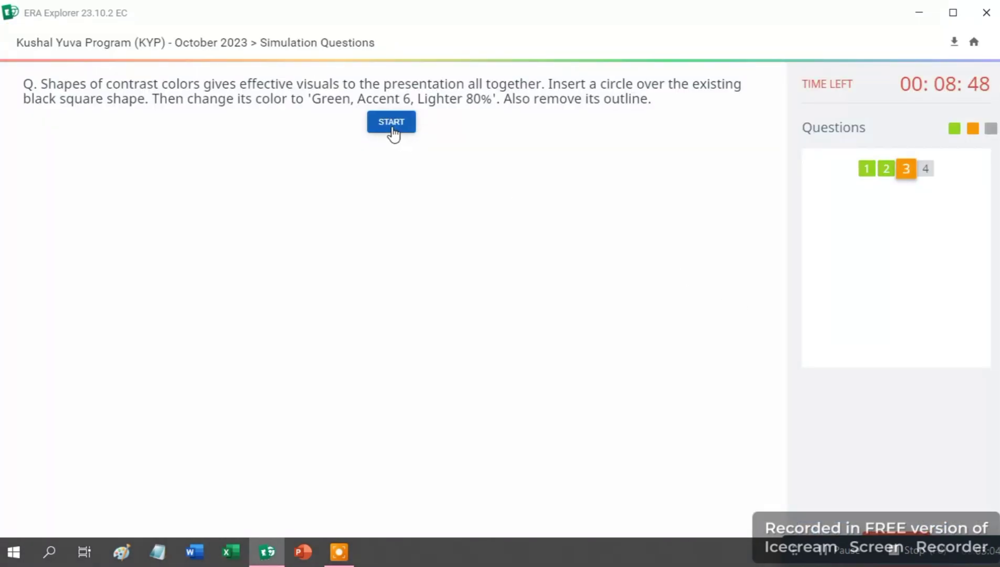
Dismiss the hints and draw a roughly 12.6 × 12.9 cm oval over the black square
left_click(393, 131)
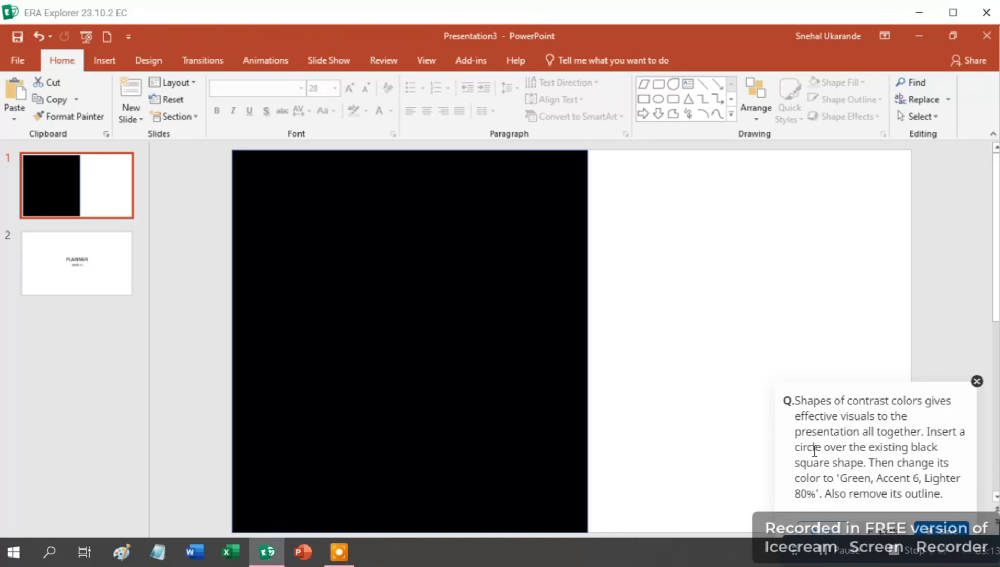
left_click(108, 64)
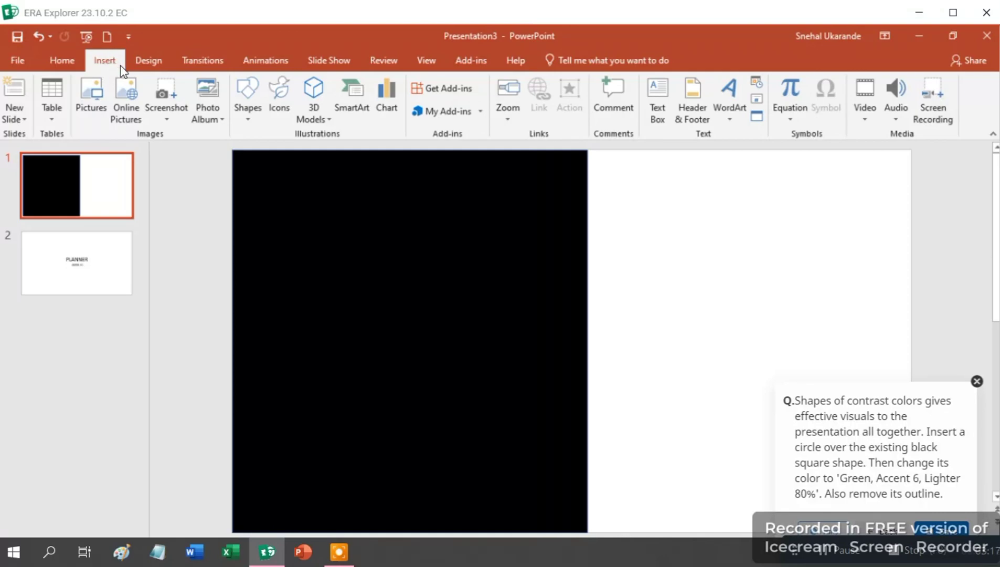
left_click(249, 115)
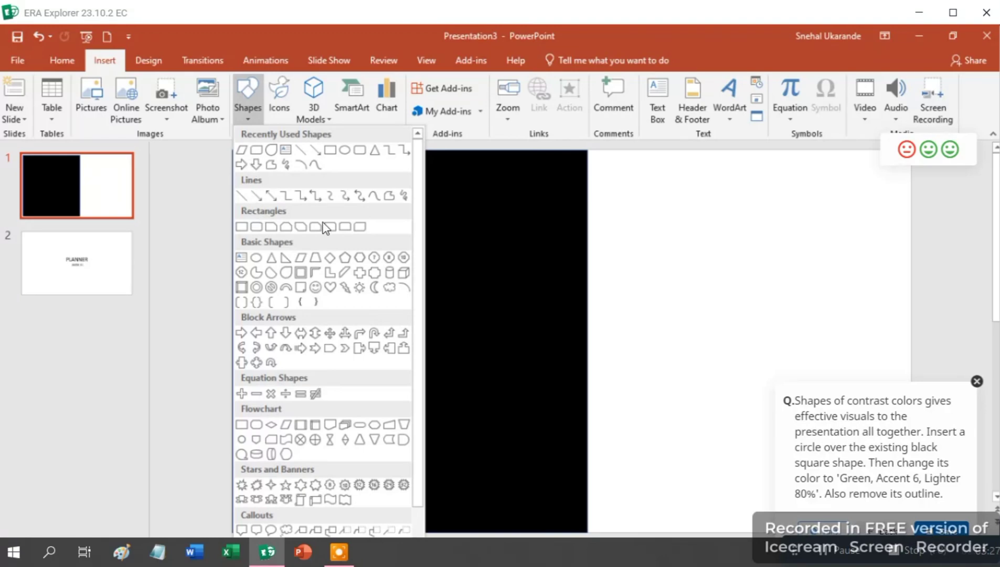
left_click(819, 549)
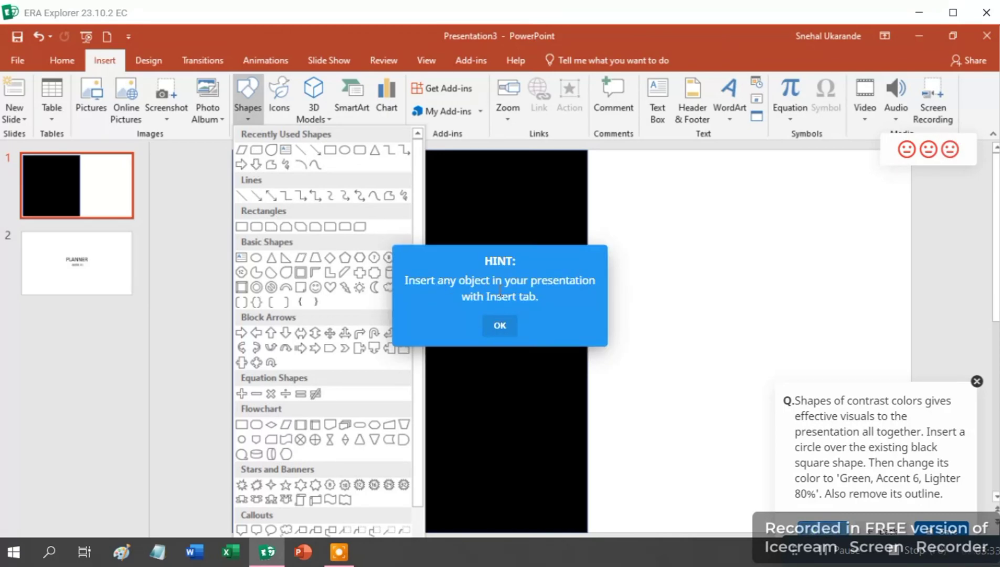
left_click(499, 326)
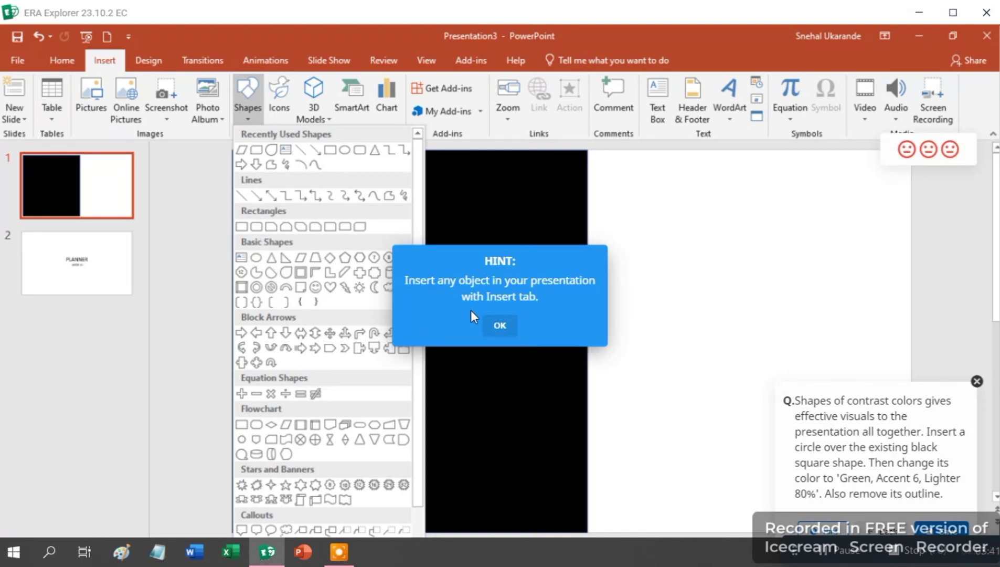
left_click(495, 324)
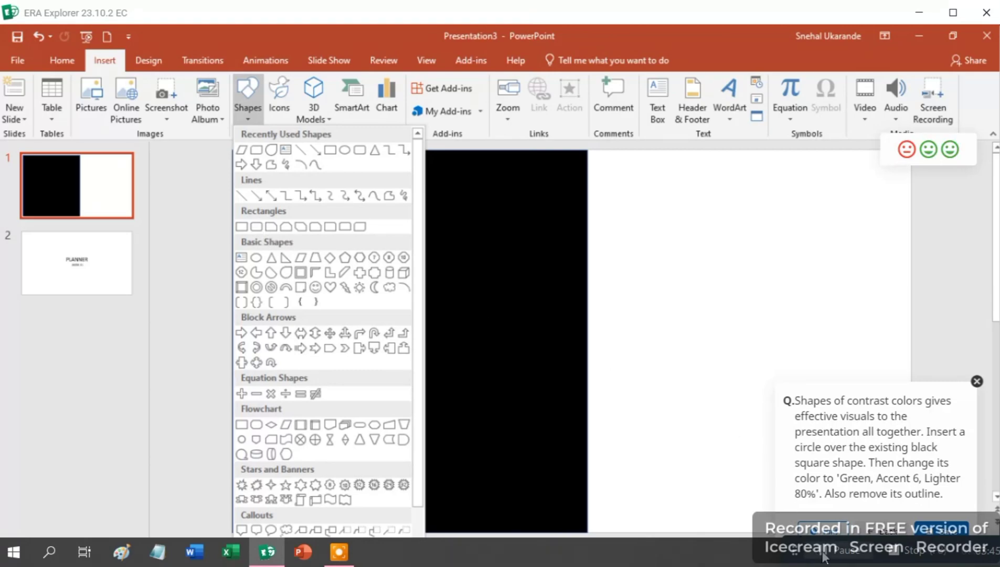
left_click(347, 151)
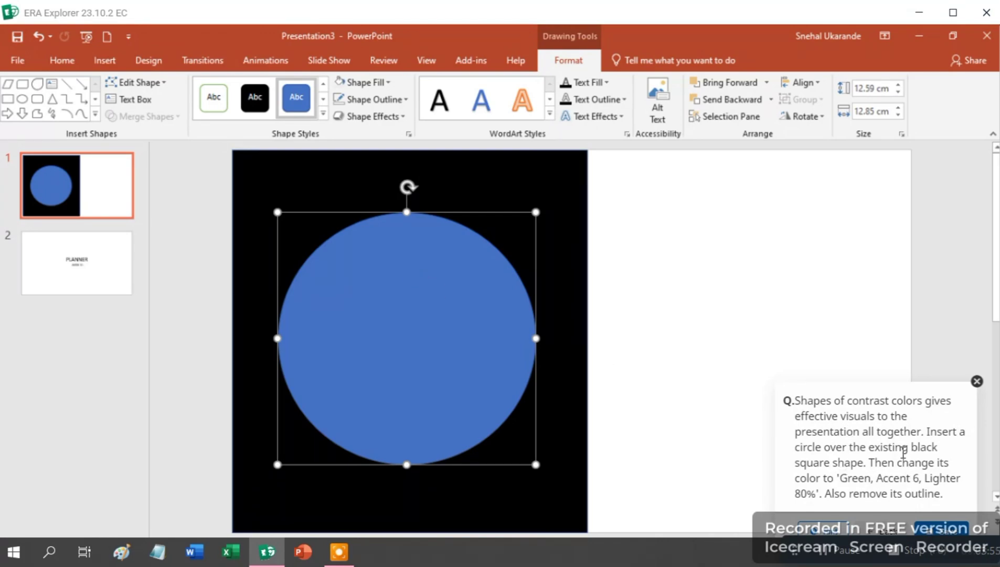
Fill the circle with Green, Accent 6, Lighter 80% and set its outline to No Outline
left_click(387, 82)
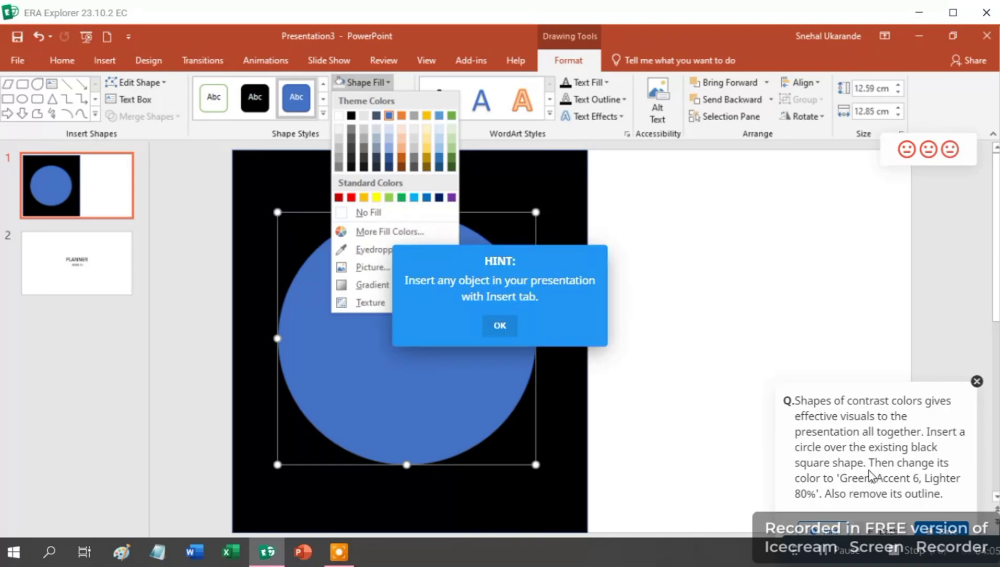
left_click(503, 325)
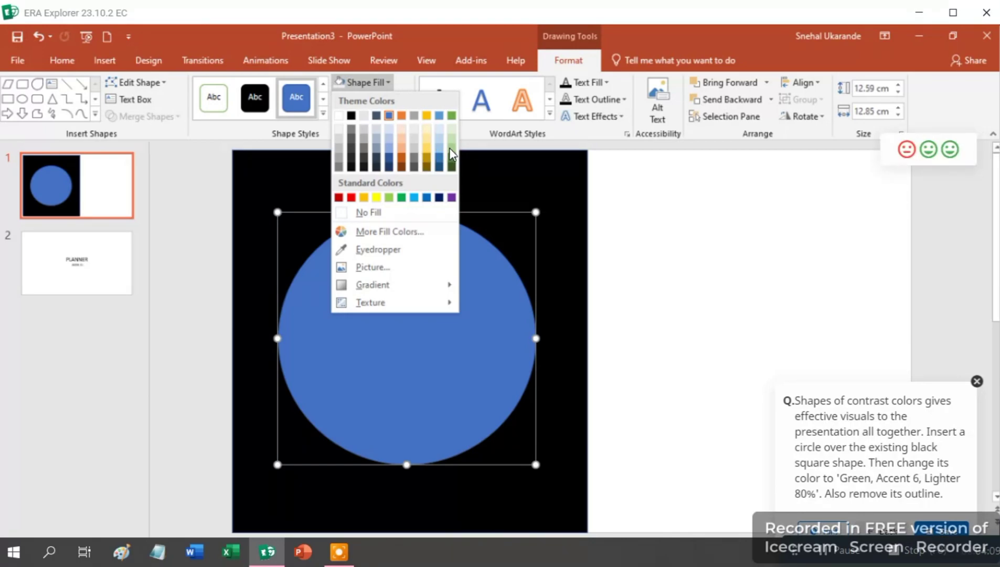
left_click(497, 328)
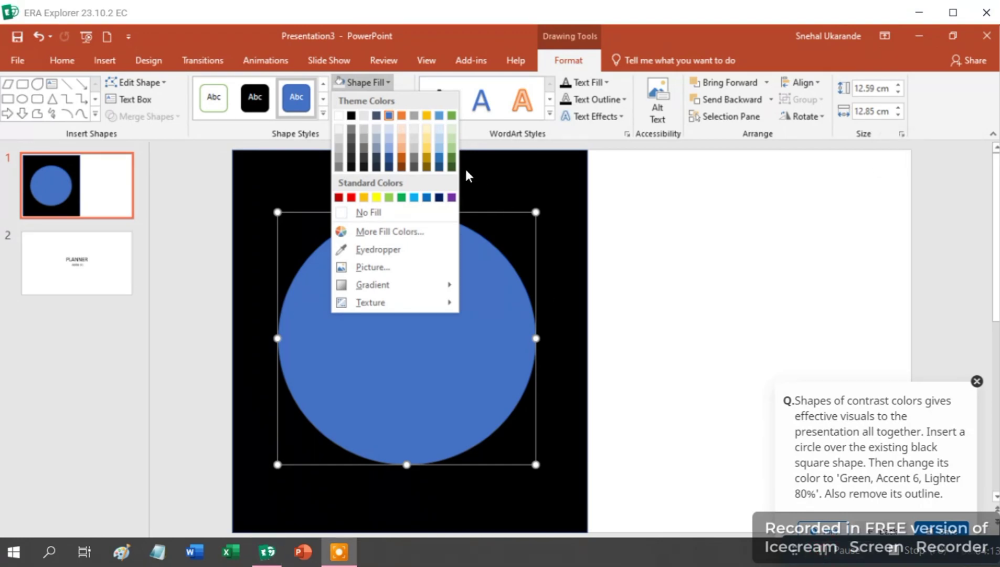
left_click(449, 137)
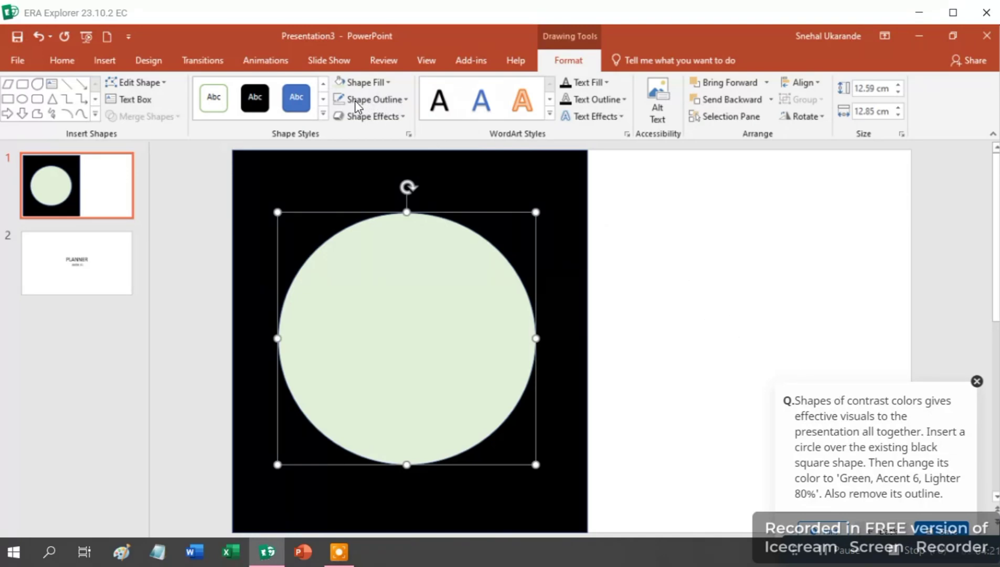
left_click(407, 99)
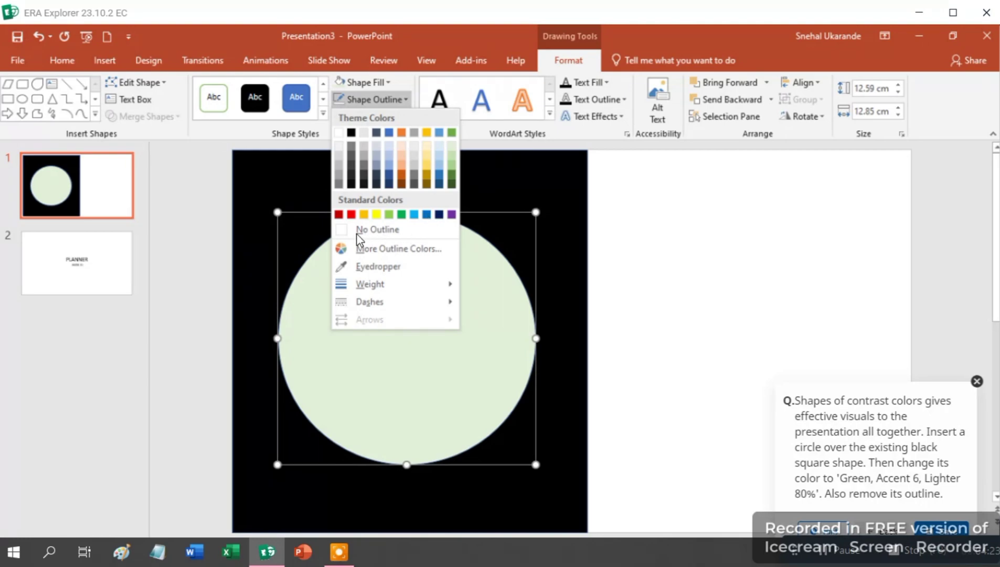
left_click(386, 233)
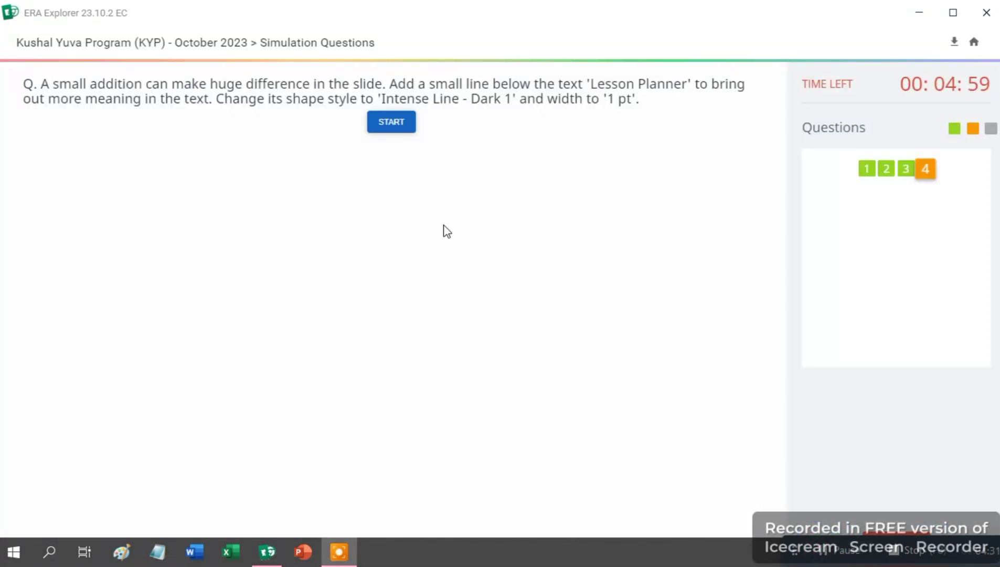
Start question 4 and draw a straight line below 'Lesson Planner'
left_click(392, 124)
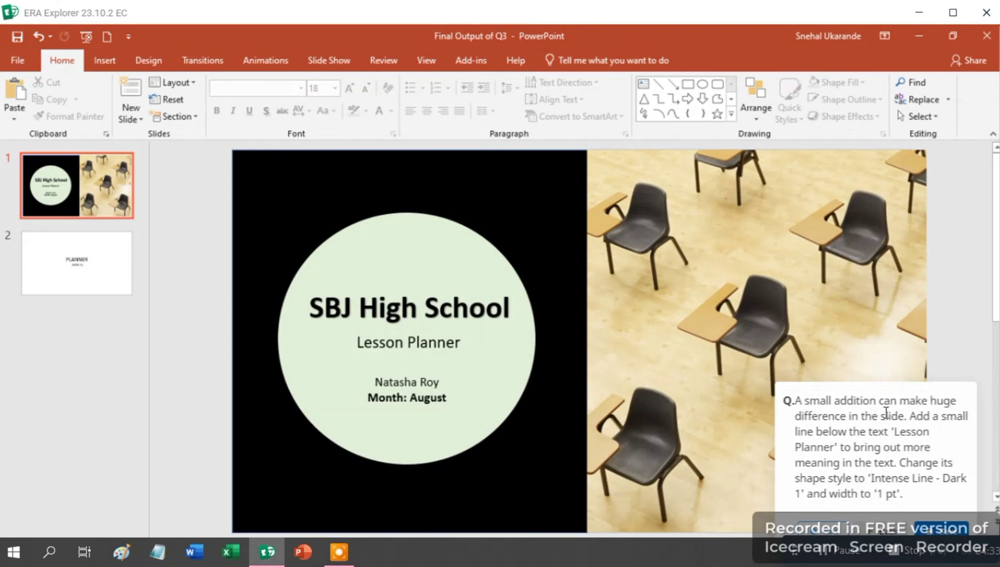
left_click(104, 61)
left_click(247, 108)
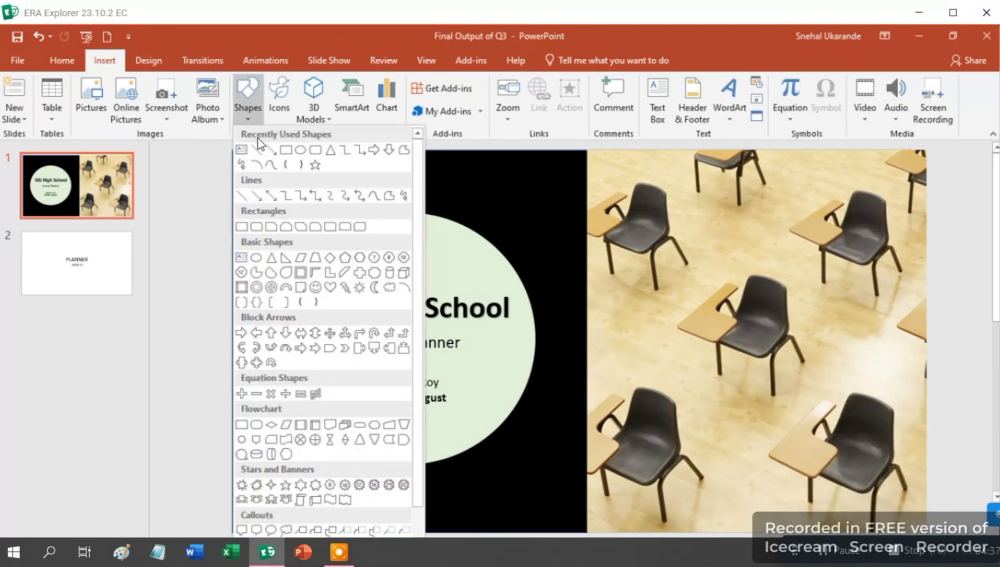
left_click(287, 152)
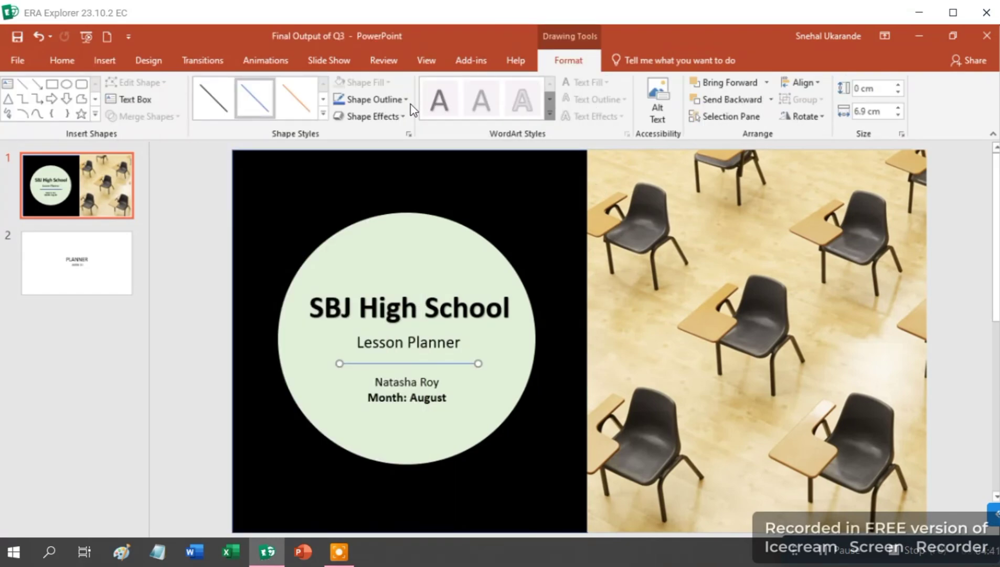
Style the line with Intense Line - Dark 1 and a 1 pt weight
left_click(323, 114)
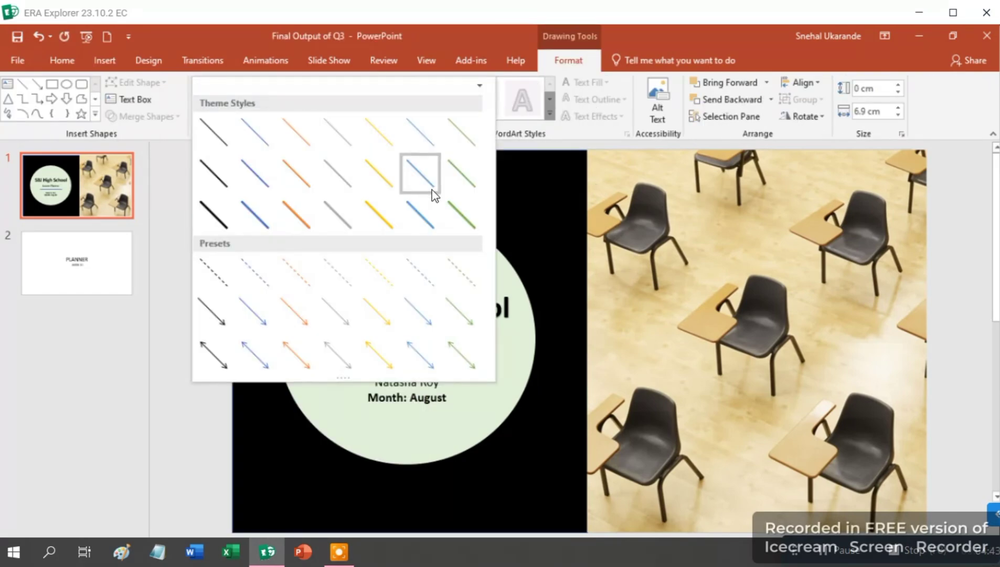
left_click(211, 212)
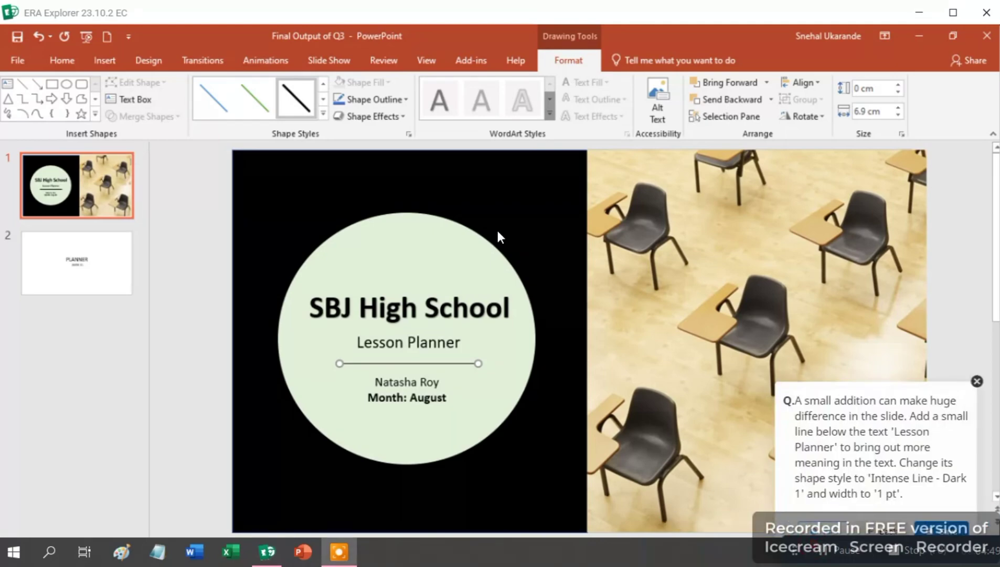
left_click(403, 101)
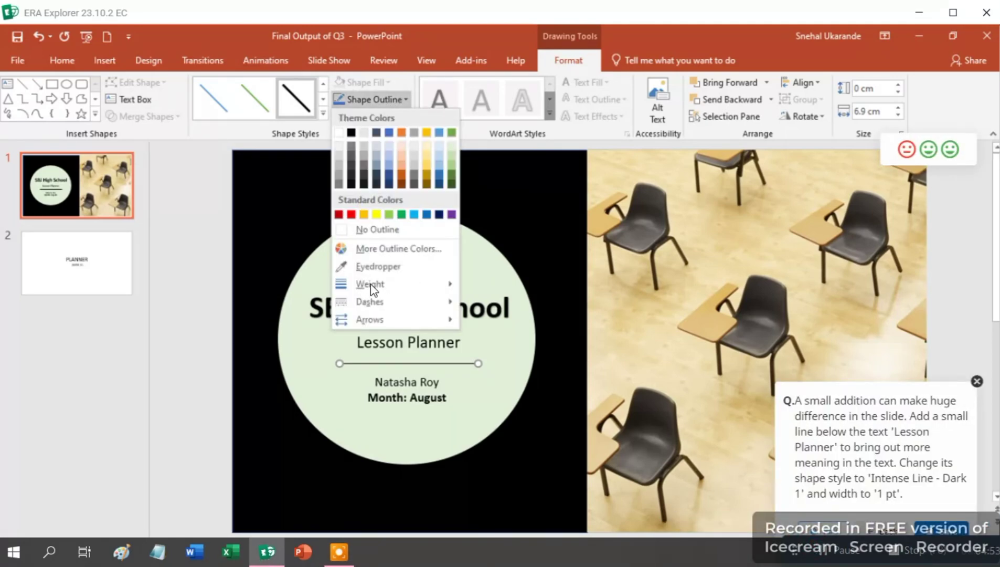
mouse_move(370, 284)
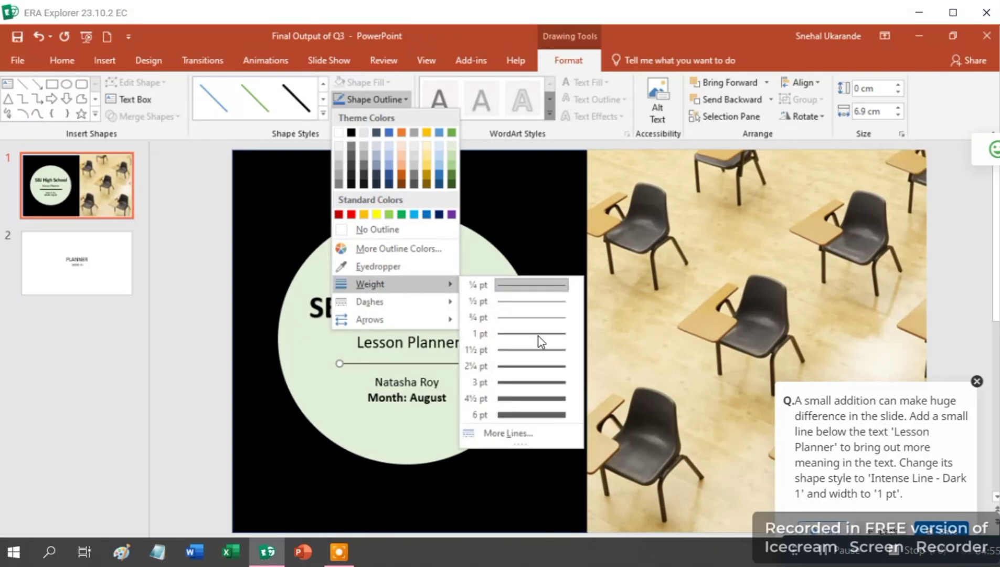
left_click(500, 334)
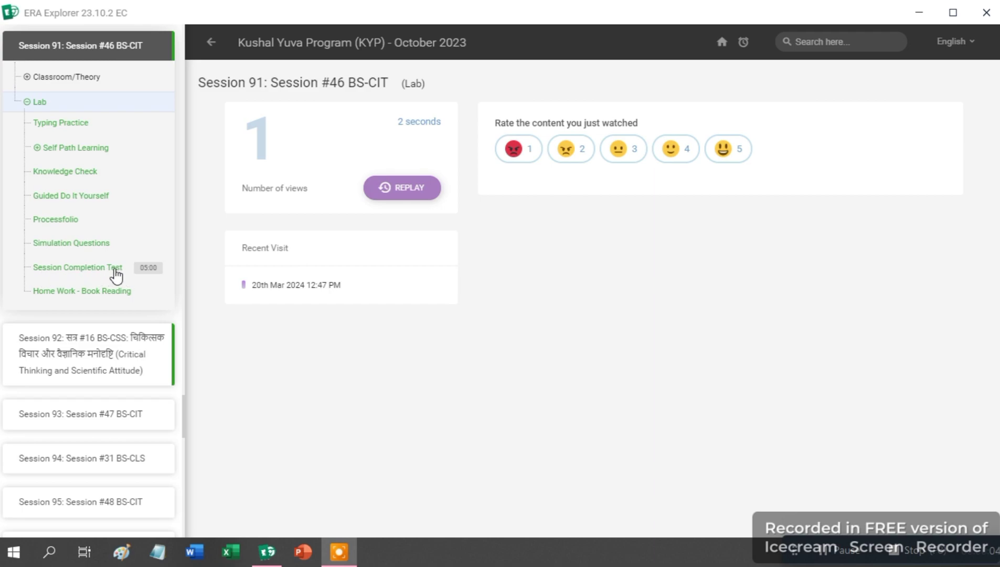
Open the Session Completion Test and submit e-commerce and Electronic commerce for questions 1 and 2
left_click(97, 269)
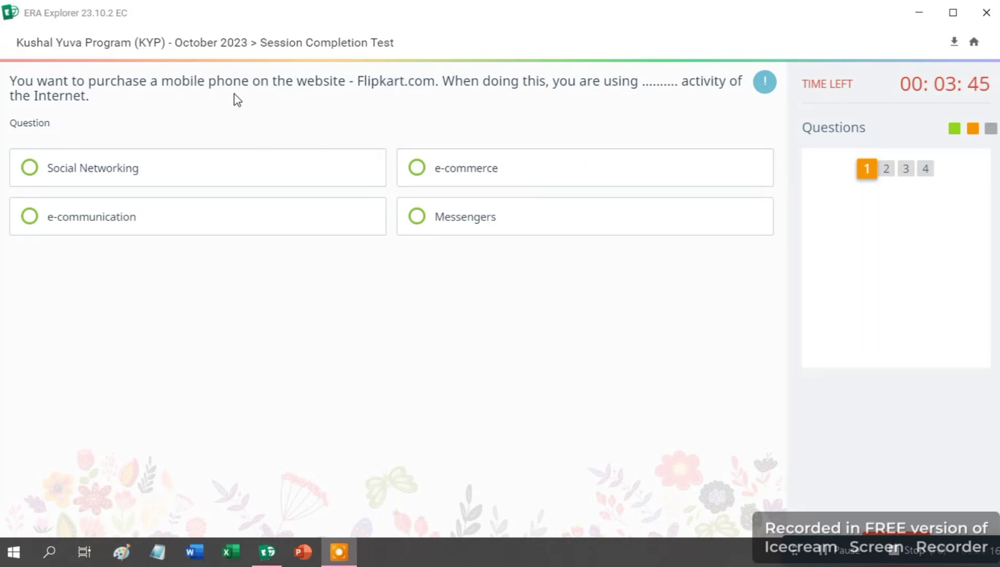
left_click(470, 174)
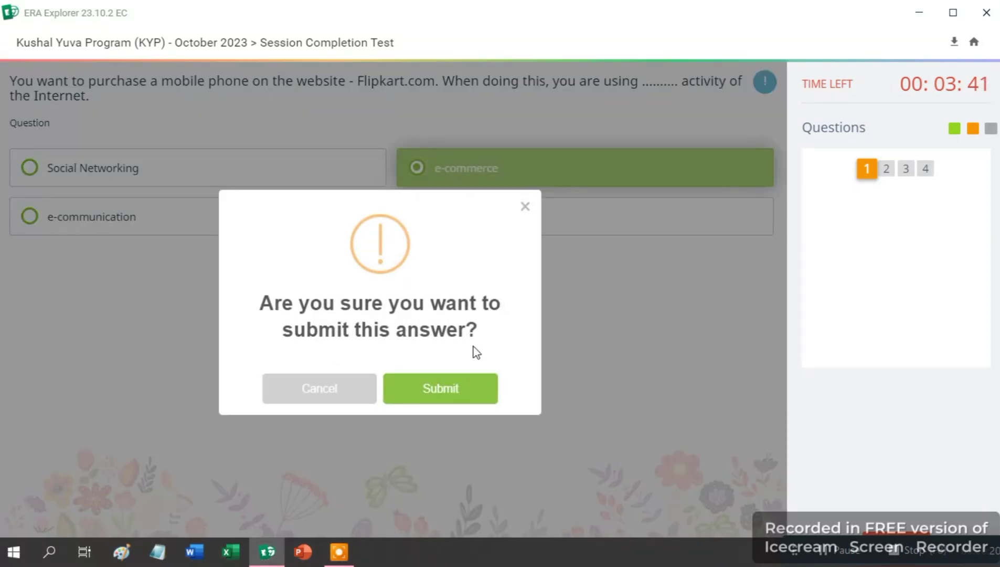
left_click(454, 392)
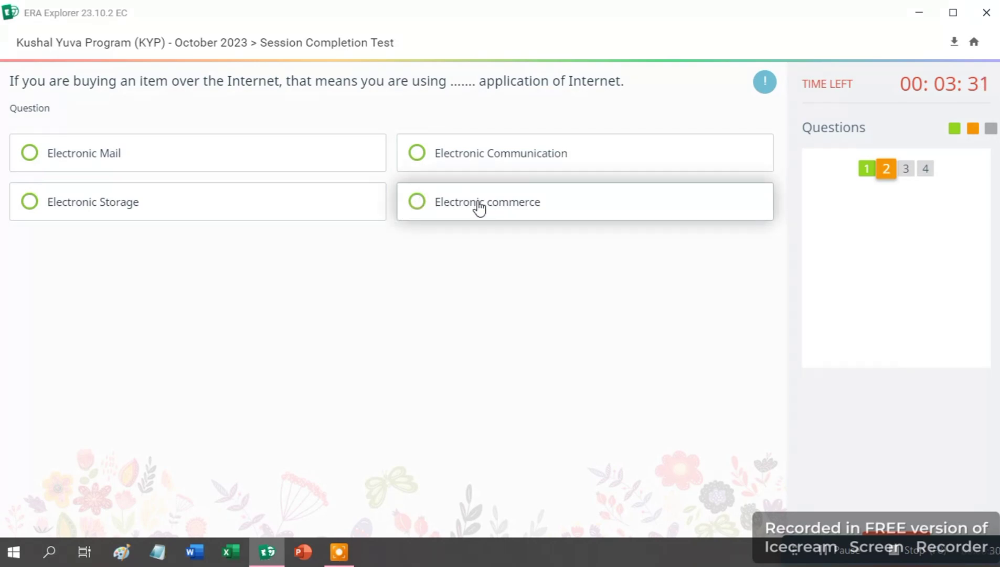
left_click(448, 209)
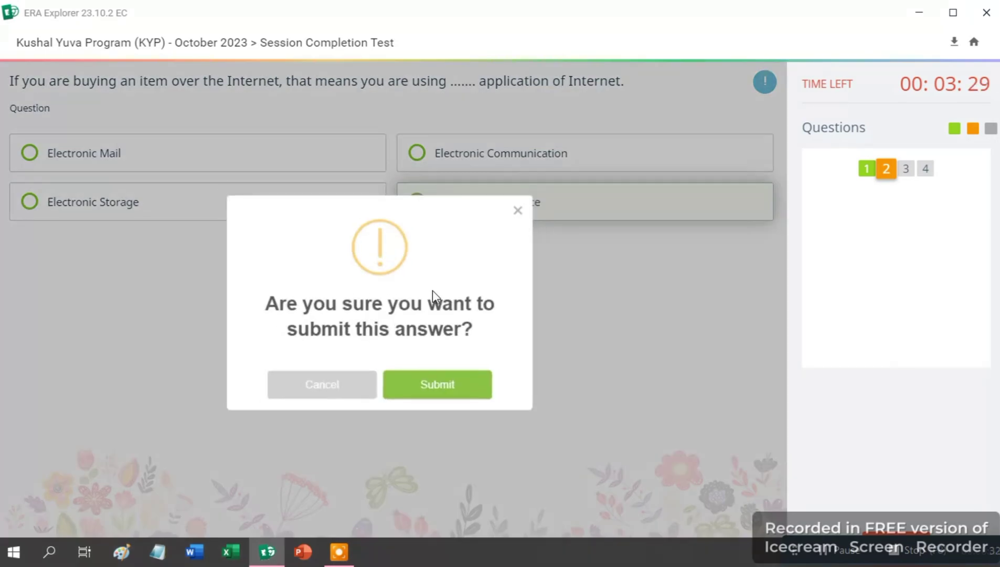
left_click(441, 394)
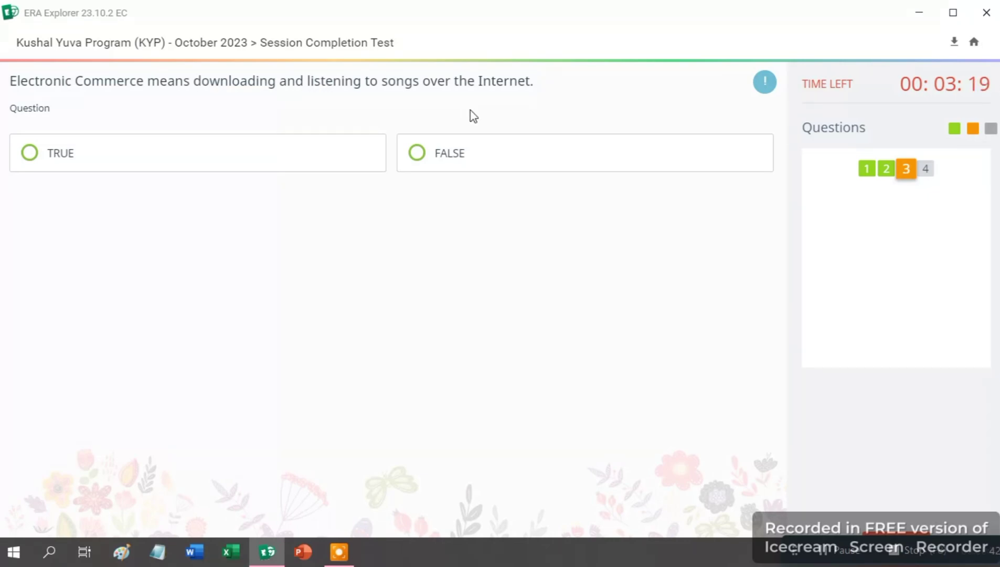
Answer FALSE to questions 3 and 4 and submit each
left_click(449, 157)
left_click(440, 390)
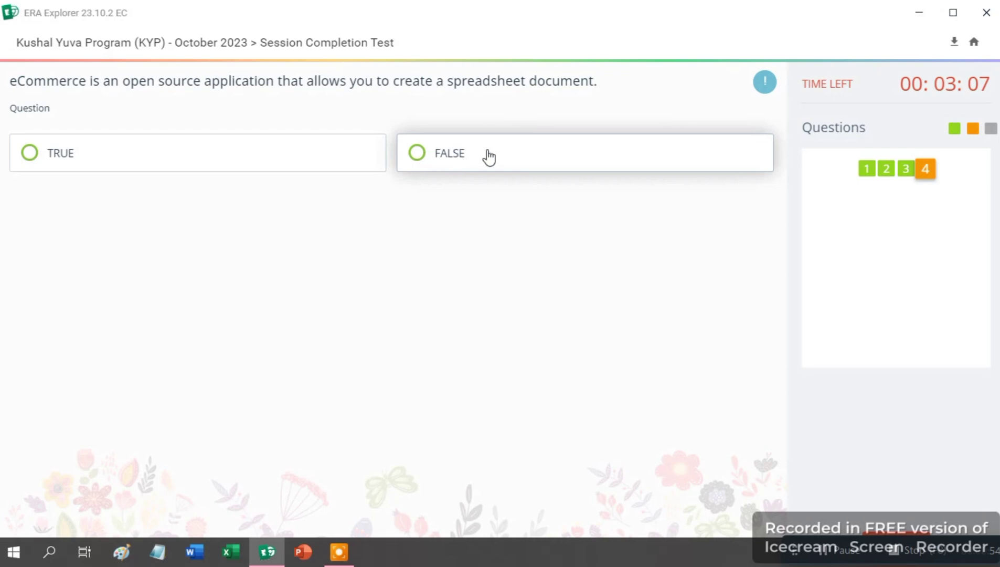
left_click(464, 156)
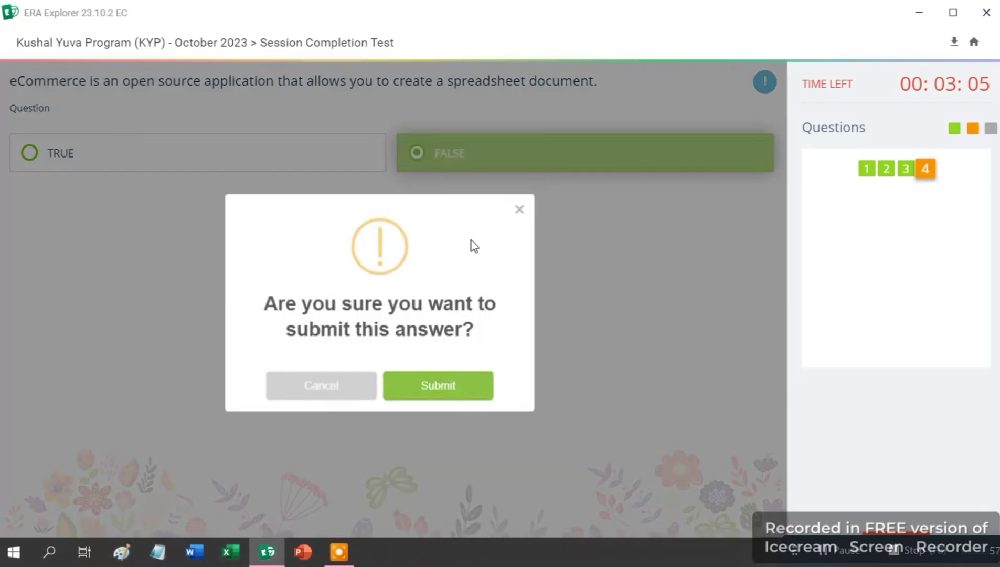
left_click(463, 386)
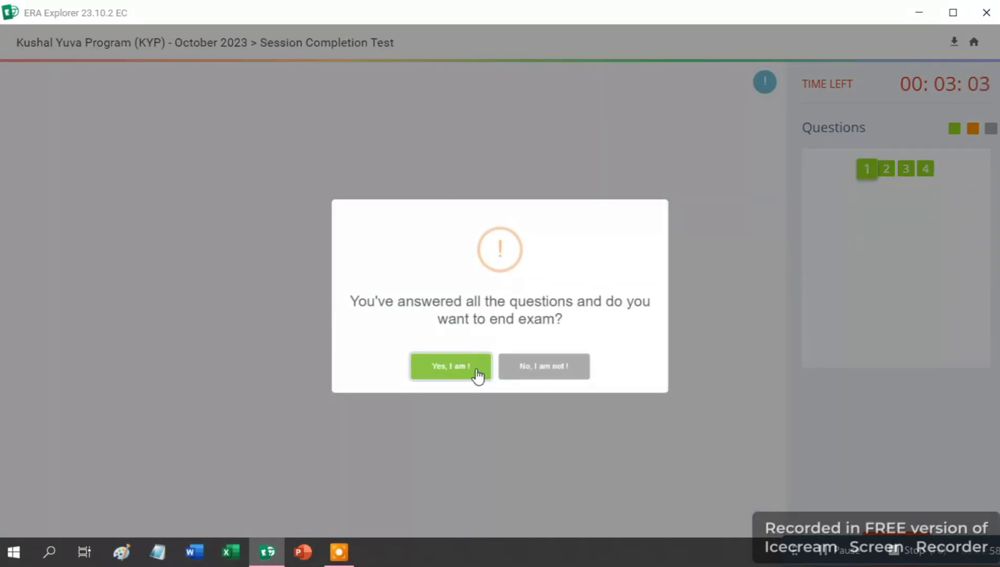
Agree to end the exam, enter 'End Exam' as confirmation, and confirm
left_click(476, 371)
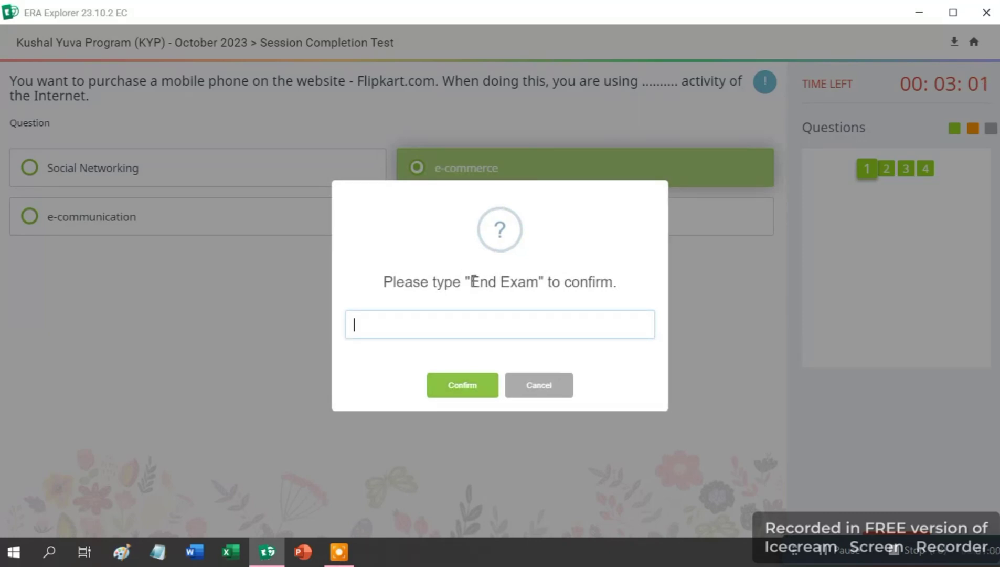
mouse_move(474, 281)
left_mouse_down()
mouse_move(538, 283)
mouse_move(443, 332)
left_mouse_up()
left_click(463, 385)
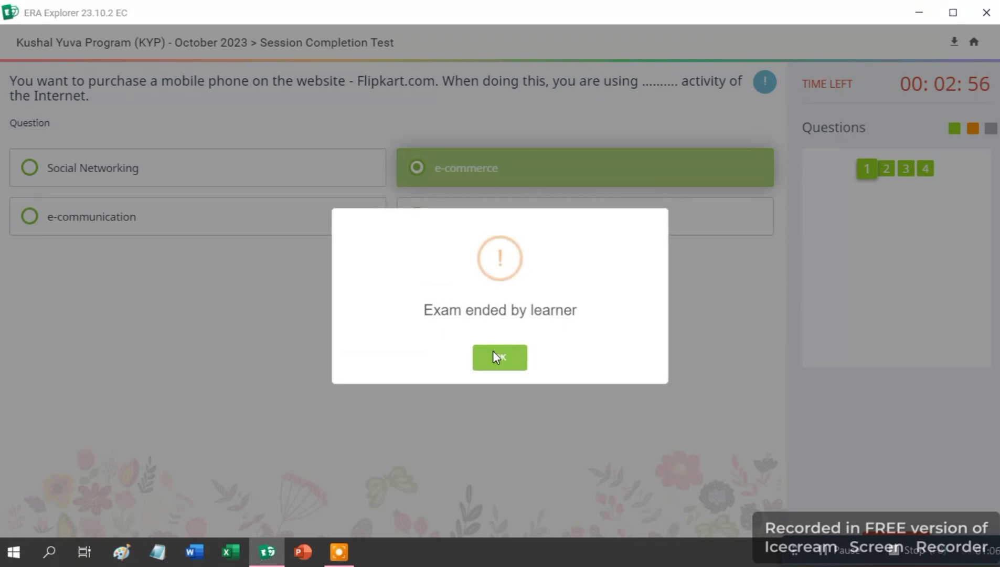